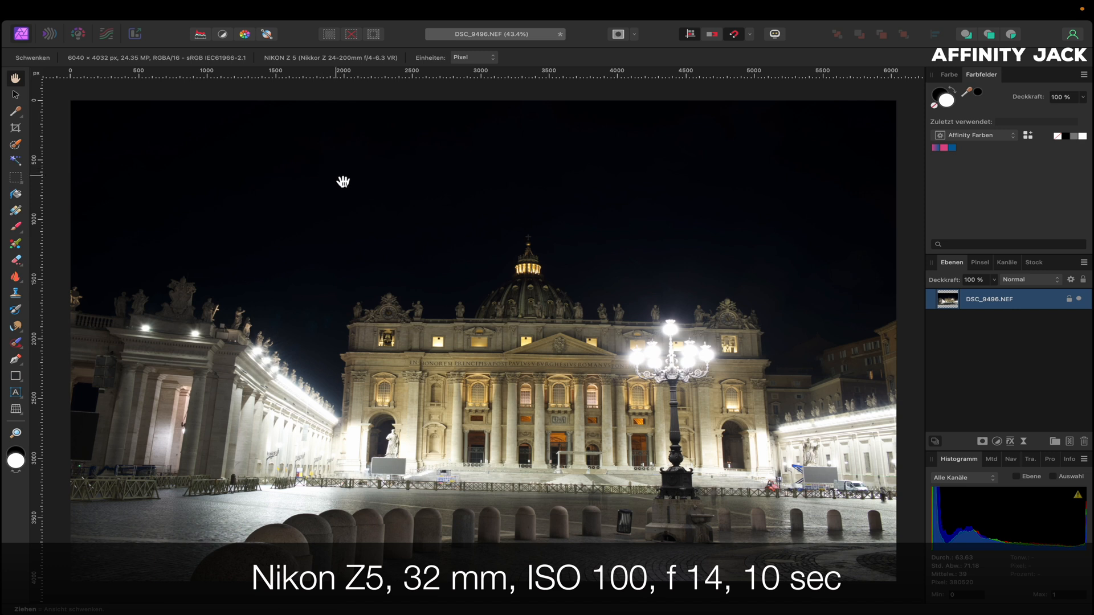
Zoom in to inspect the basilica photo and fit it back in the window
{"action": "scroll", "coordinate": [390, 219], "scroll_direction": "up", "scroll_amount": 5}
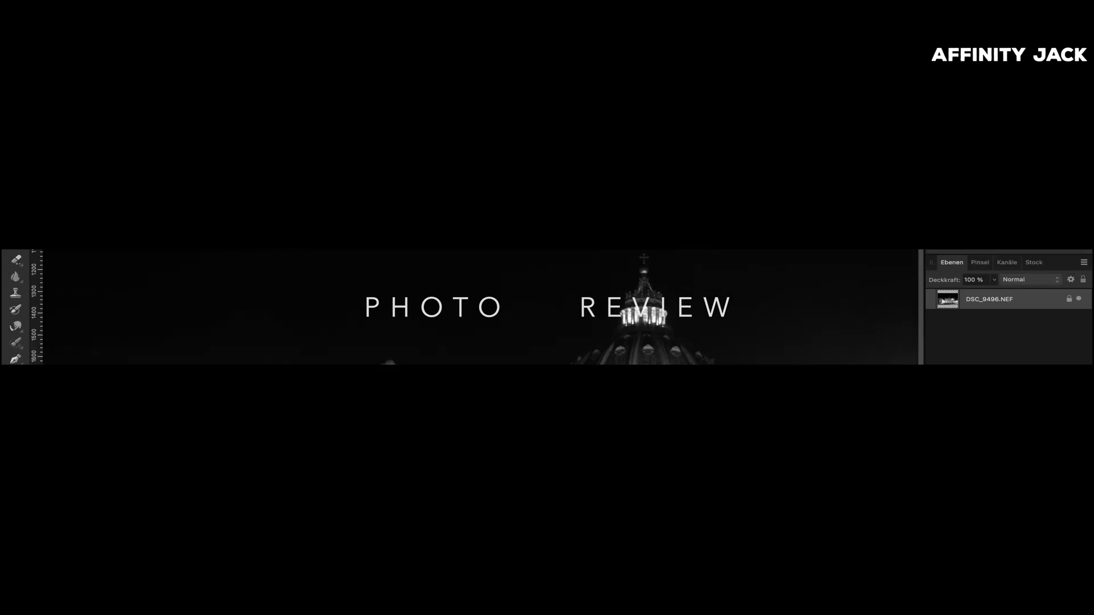
{"action": "scroll", "coordinate": [389, 211], "scroll_direction": "down", "scroll_amount": 5}
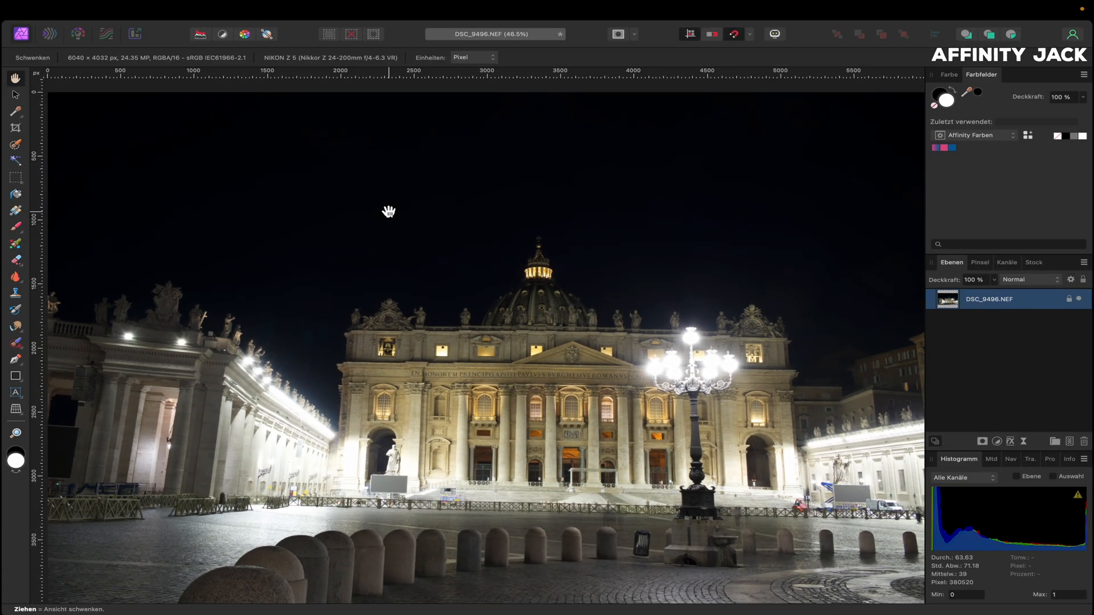
{"action": "key", "text": "super+0"}
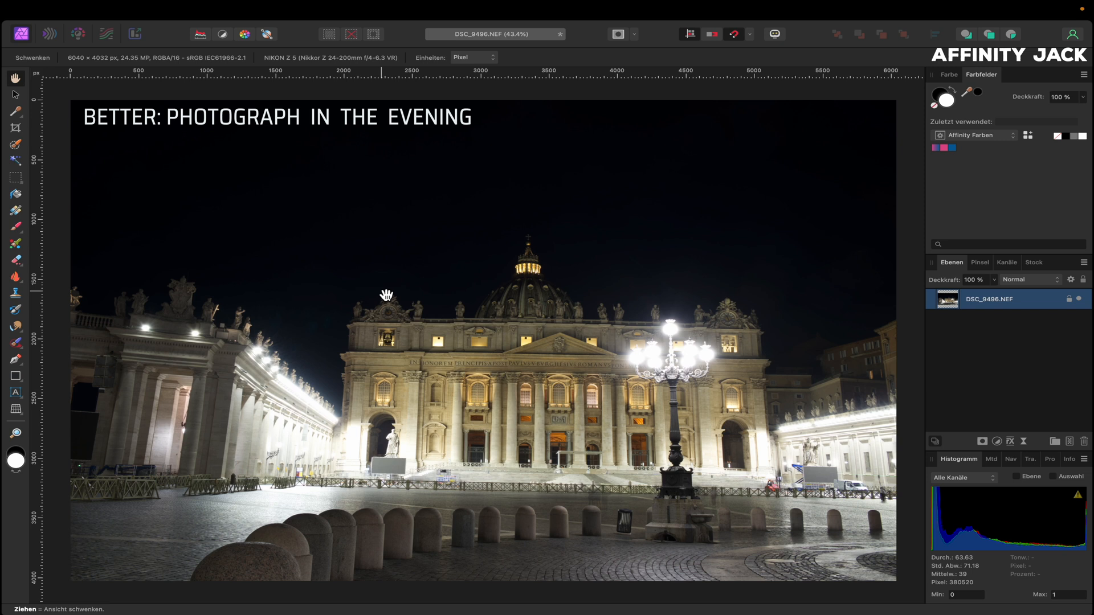
{"action": "scroll", "coordinate": [388, 308], "scroll_direction": "up", "scroll_amount": 10}
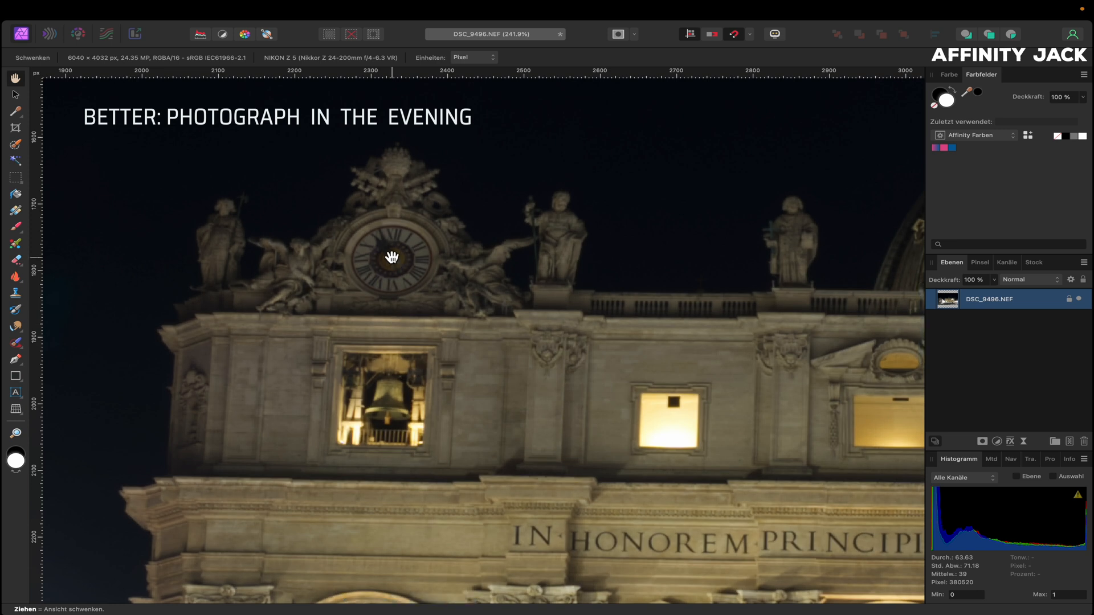
{"action": "key", "text": "super+0"}
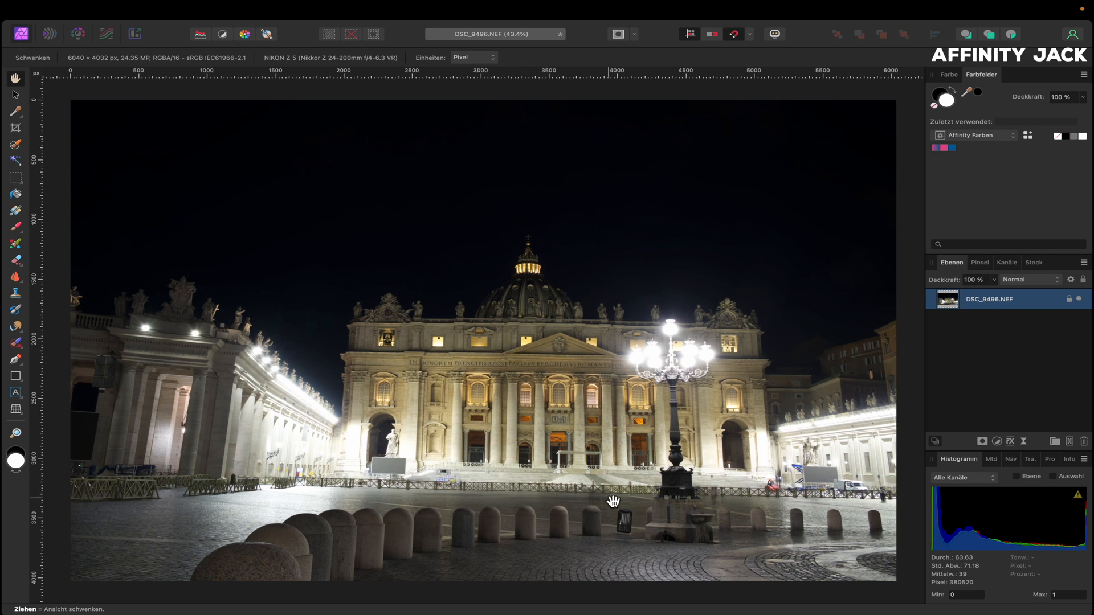
{"action": "scroll", "coordinate": [610, 501], "scroll_direction": "up", "scroll_amount": 2}
{"action": "scroll", "coordinate": [613, 501], "scroll_direction": "up", "scroll_amount": 3}
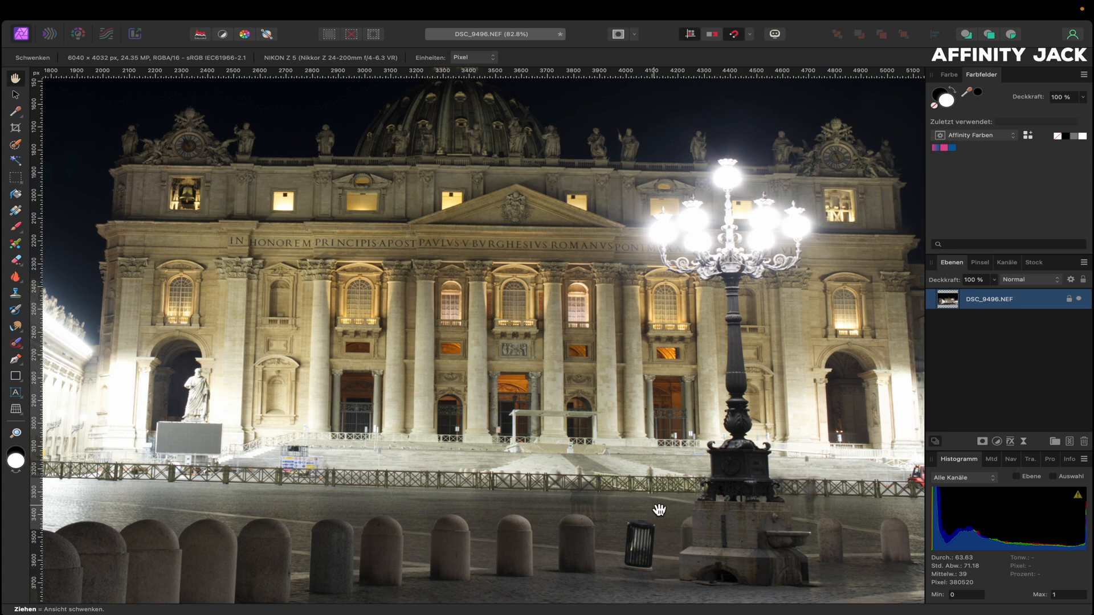
{"action": "key", "text": "super+0"}
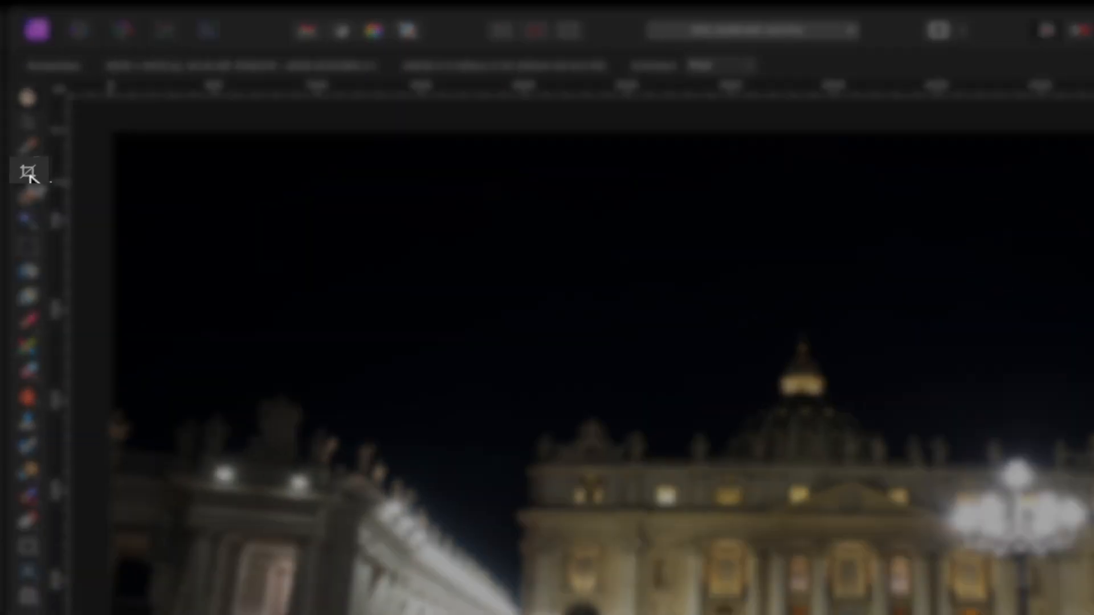
Rotate the photo slightly to straighten it and crop to 16:9 at 5697 x 3204 px
{"action": "left_click", "coordinate": [16, 129]}
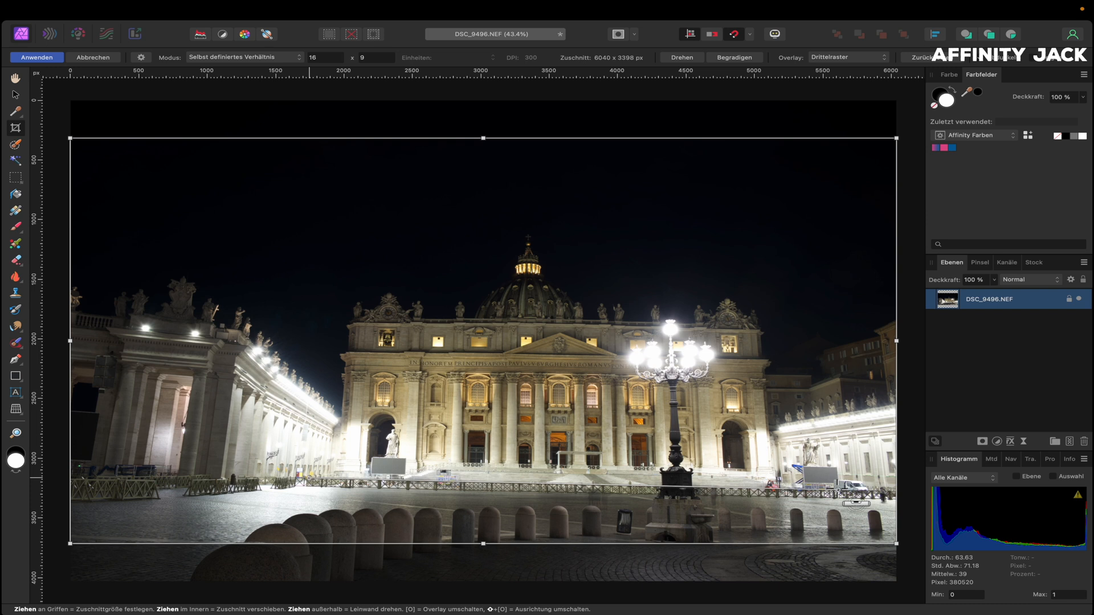
{"action": "left_click_drag", "start_coordinate": [837, 490], "coordinate": [838, 489]}
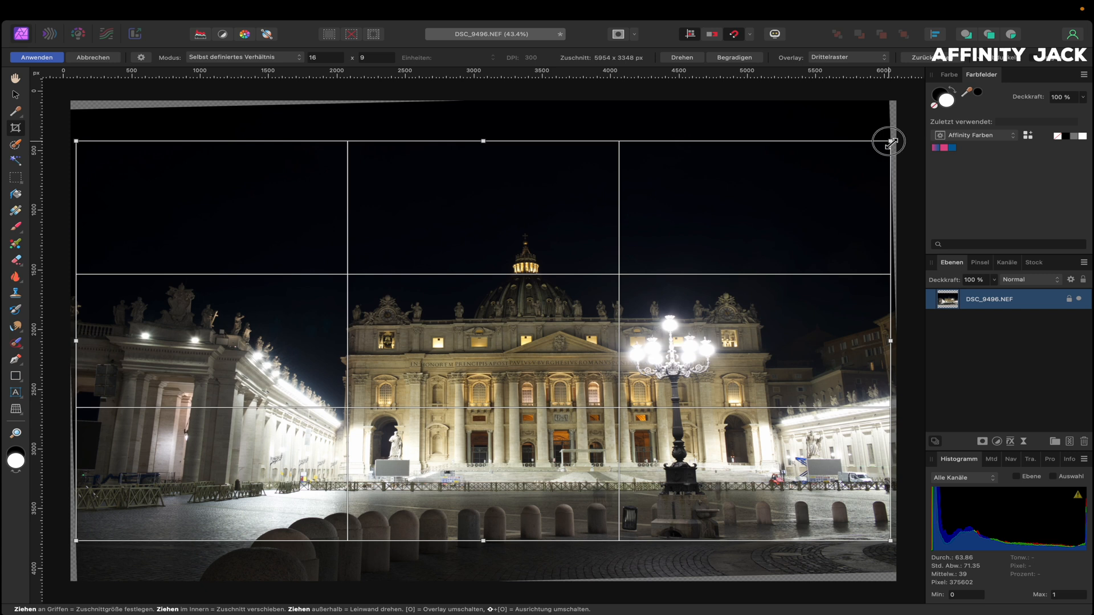
{"action": "left_click_drag", "start_coordinate": [891, 142], "coordinate": [859, 167]}
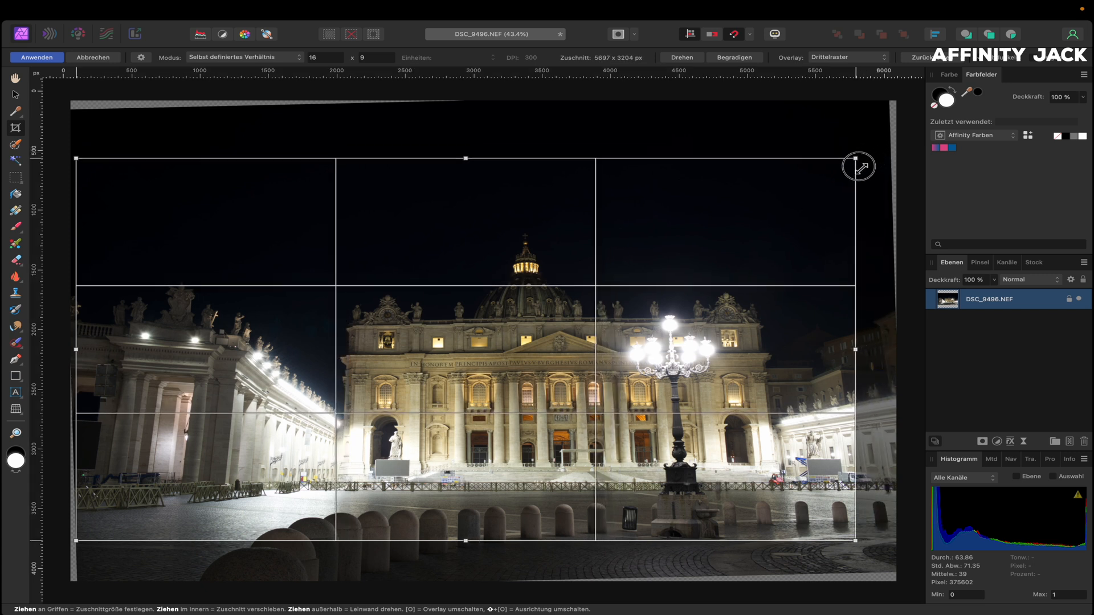
{"action": "left_click_drag", "start_coordinate": [765, 199], "coordinate": [763, 226]}
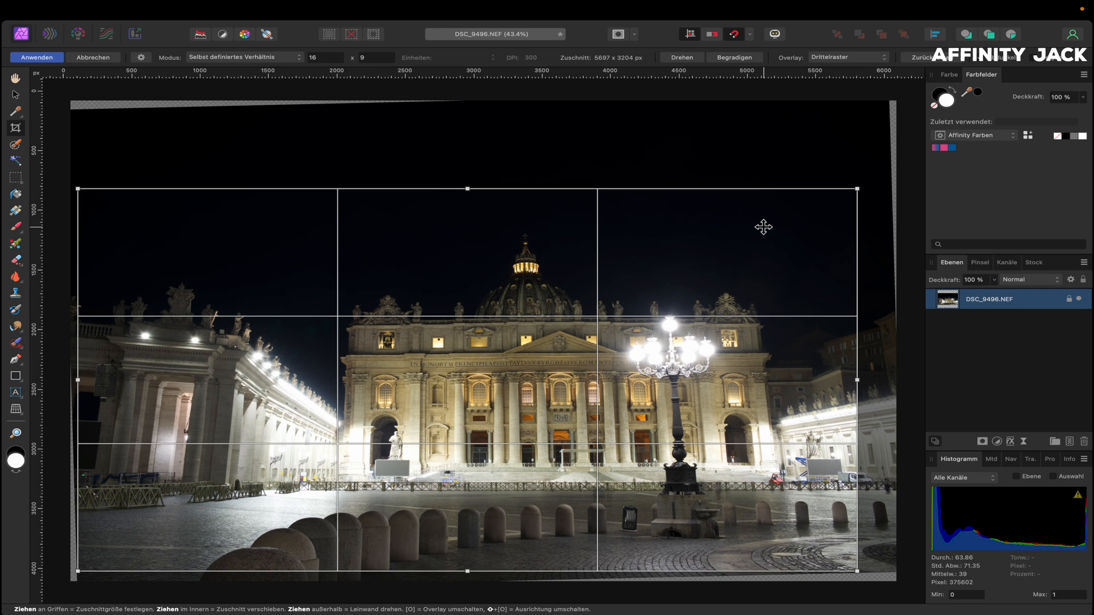
{"action": "key", "text": "h"}
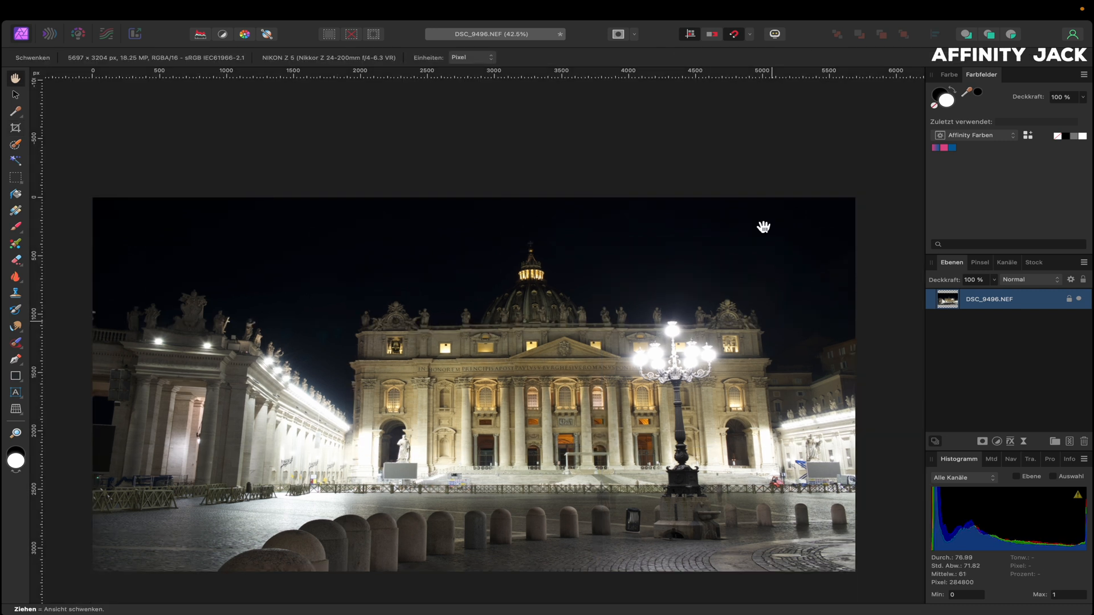
{"action": "key", "text": "super+0"}
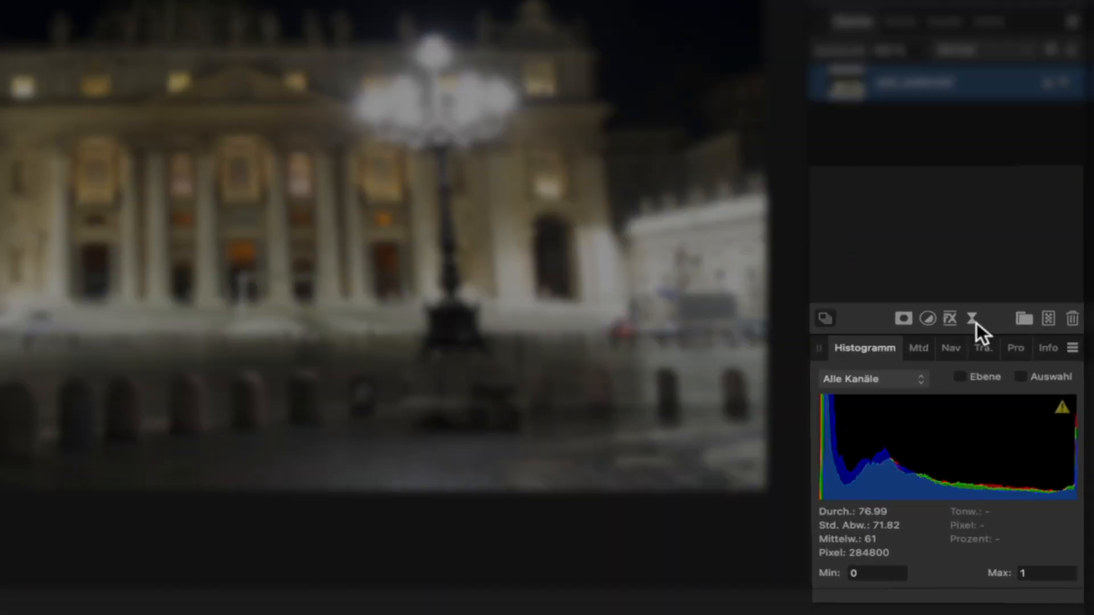
Apply a Perspective filter, dragging the top-right and top-left corners outward to fix leaning verticals
{"action": "left_click", "coordinate": [972, 320]}
{"action": "scroll", "coordinate": [963, 296], "scroll_direction": "down", "scroll_amount": 10}
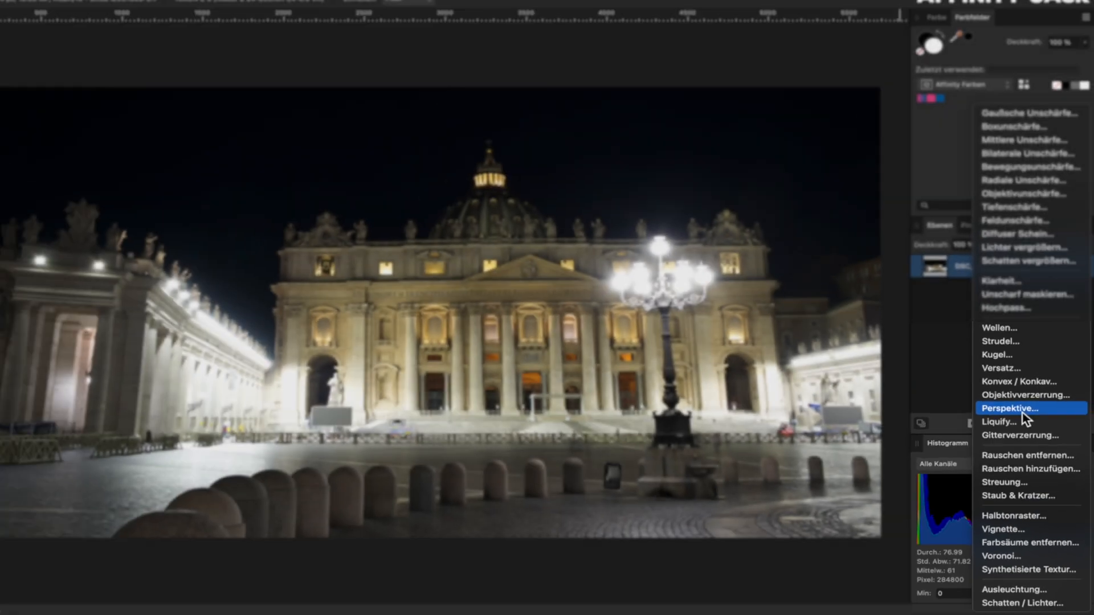
{"action": "left_click", "coordinate": [975, 248]}
{"action": "key", "text": "super+minus"}
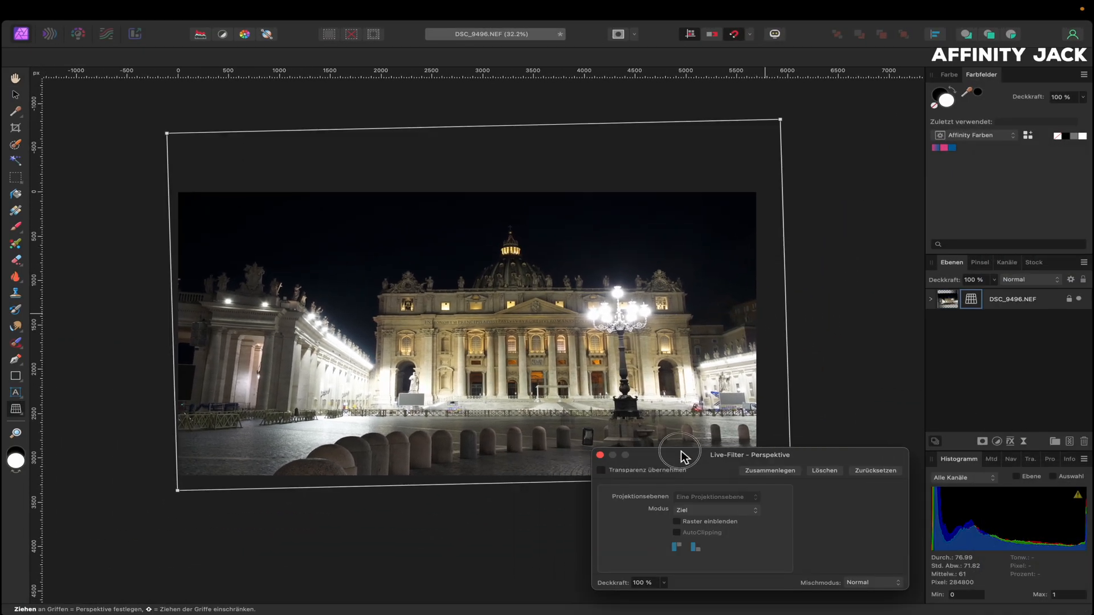
{"action": "left_click_drag", "start_coordinate": [681, 450], "coordinate": [804, 467]}
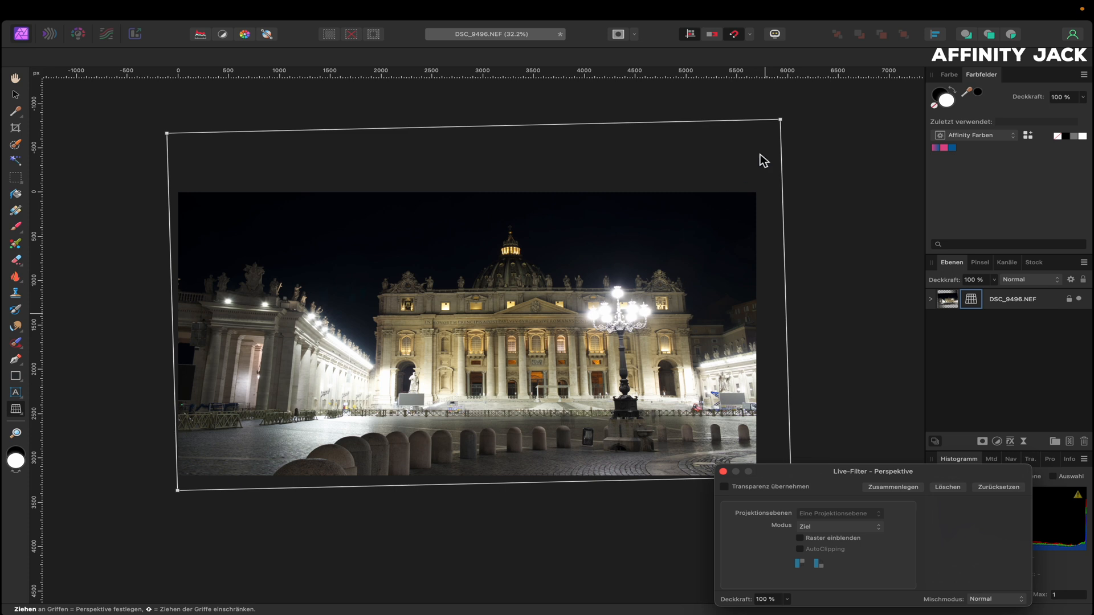
{"action": "left_click", "coordinate": [780, 120]}
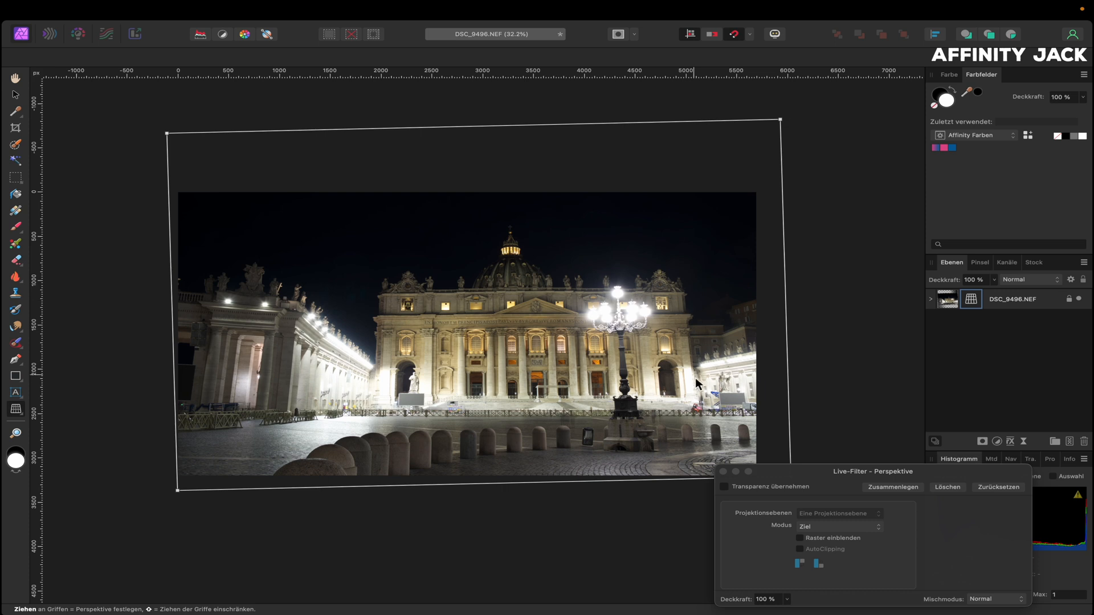
{"action": "left_click_drag", "start_coordinate": [780, 119], "coordinate": [809, 115]}
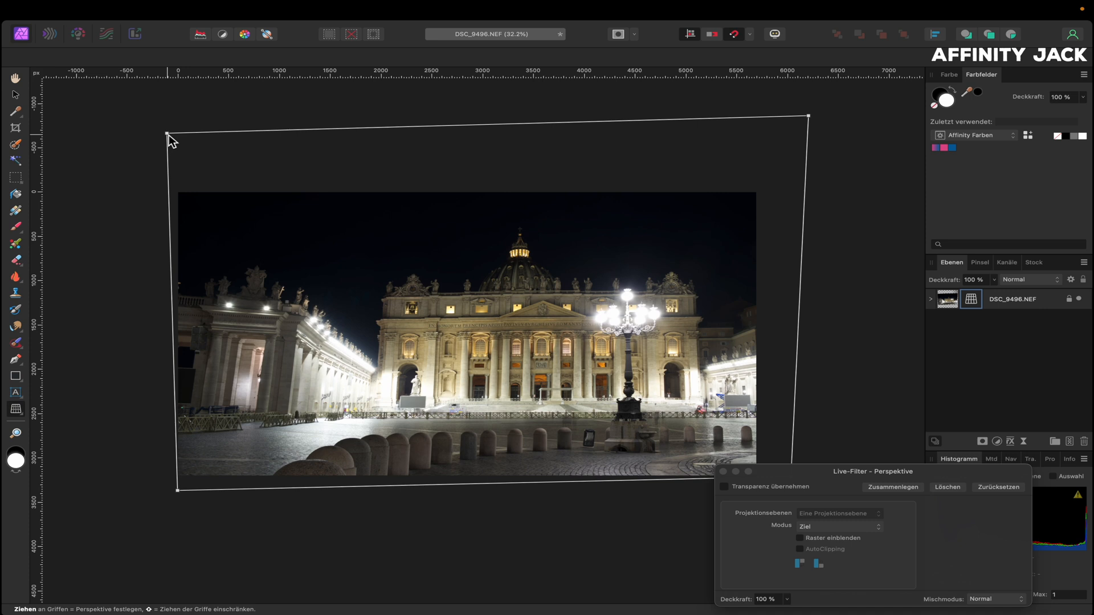
{"action": "left_click_drag", "start_coordinate": [166, 134], "coordinate": [131, 117]}
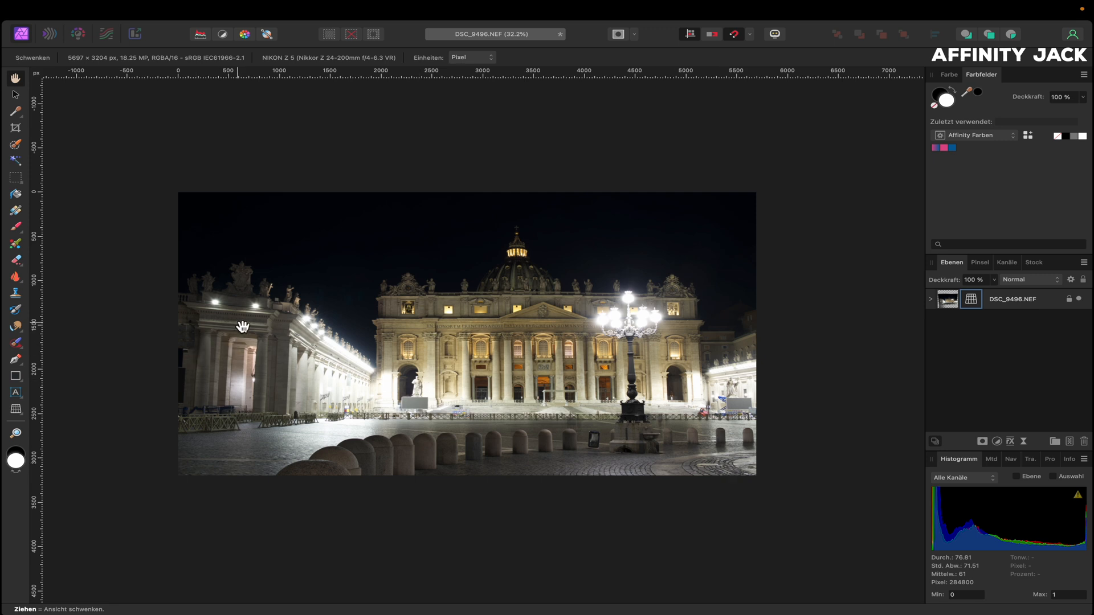
Pull the top-left crop corner inside the empty edges and crop the photo to 5506 x 3097 px
{"action": "scroll", "coordinate": [195, 348], "scroll_direction": "up", "scroll_amount": 5}
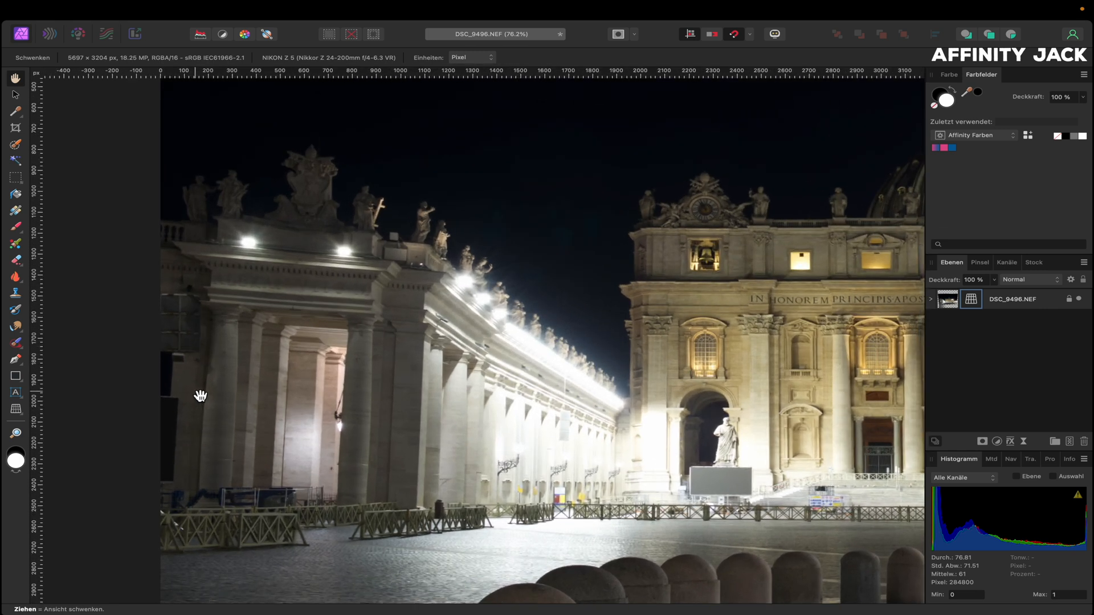
{"action": "key", "text": "super+0"}
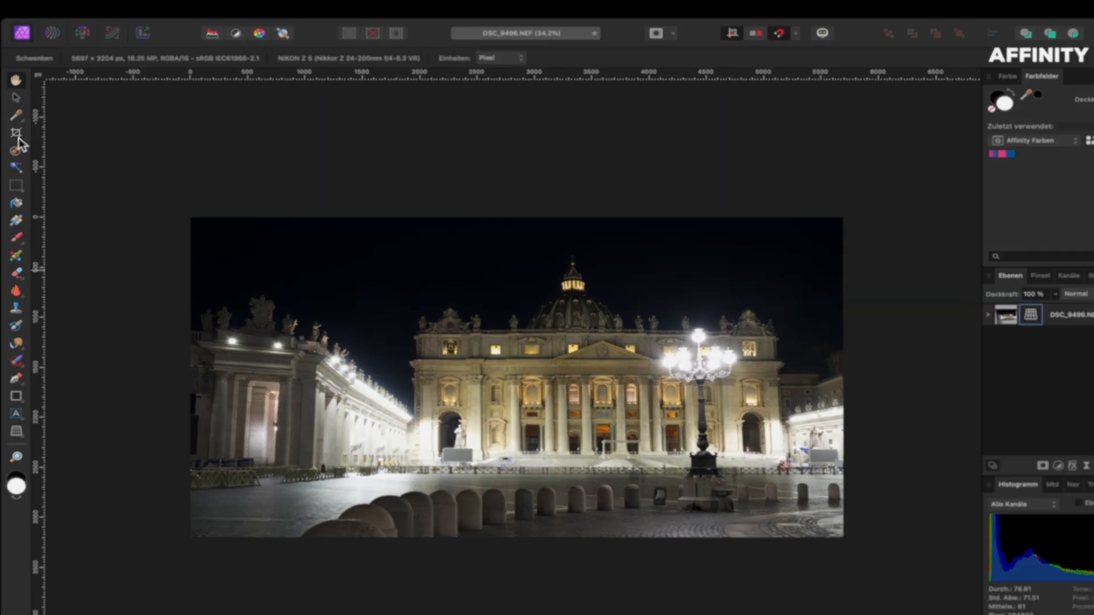
{"action": "left_click", "coordinate": [15, 127]}
{"action": "left_click", "coordinate": [315, 328]}
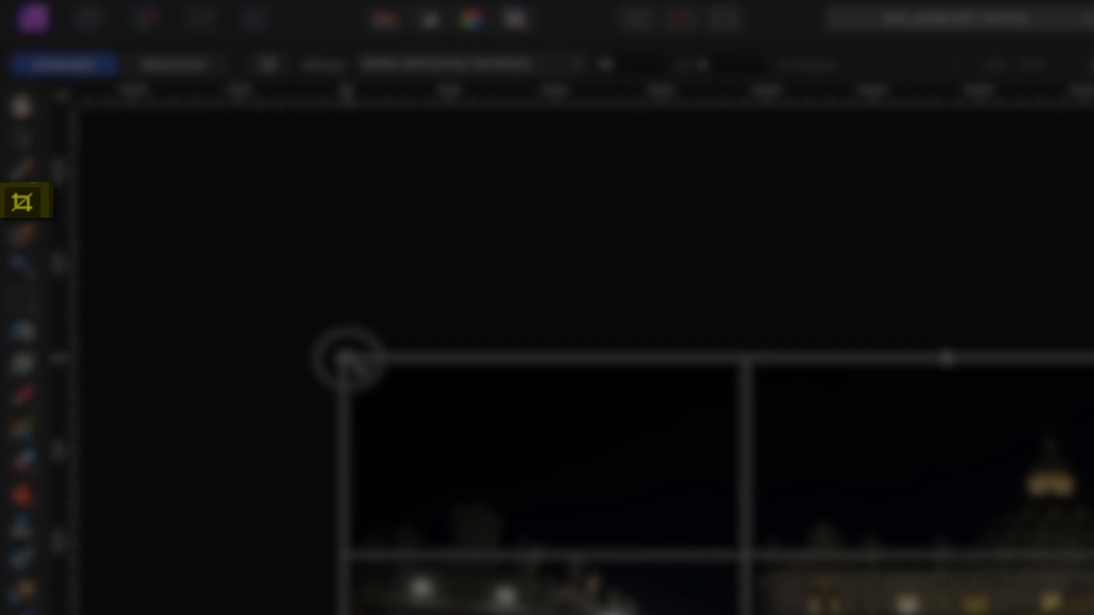
{"action": "left_click_drag", "start_coordinate": [354, 365], "coordinate": [399, 389]}
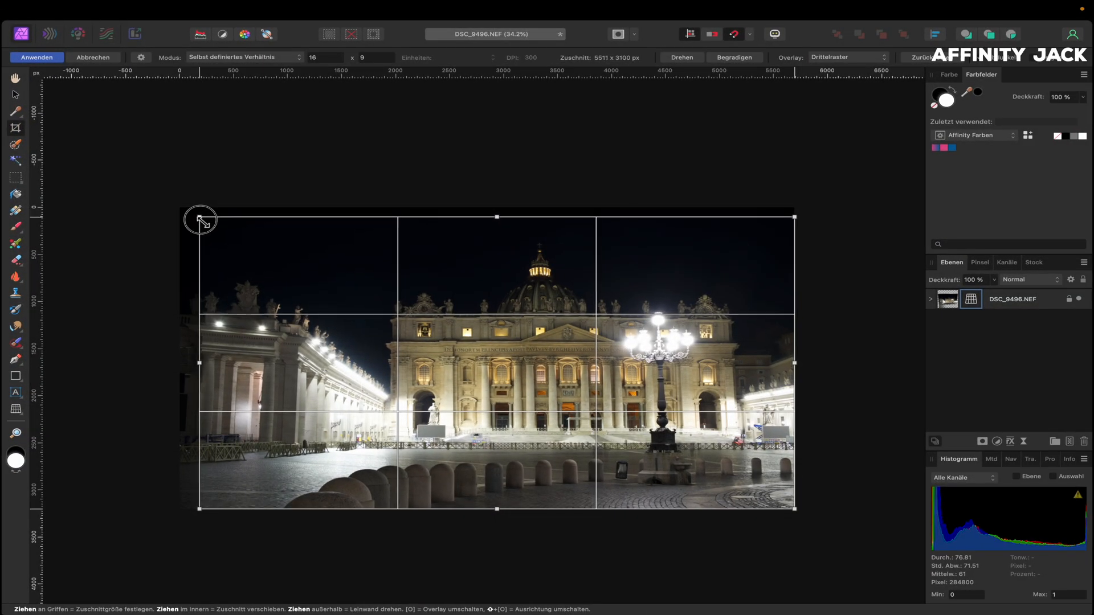
{"action": "left_click_drag", "start_coordinate": [201, 219], "coordinate": [199, 217]}
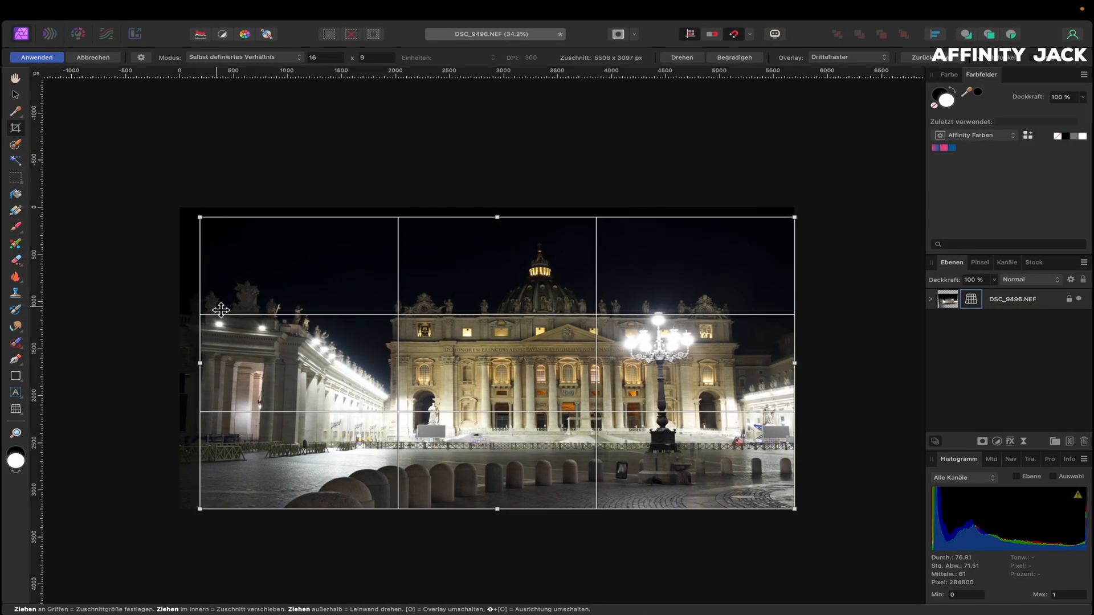
{"action": "key", "text": "Return"}
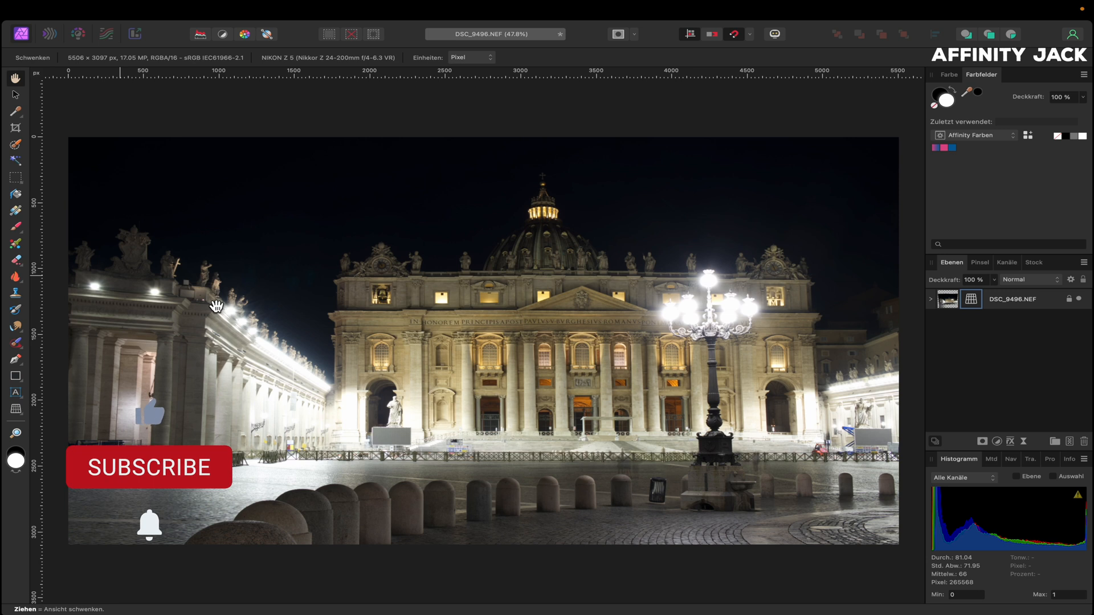
{"action": "left_click", "coordinate": [946, 301]}
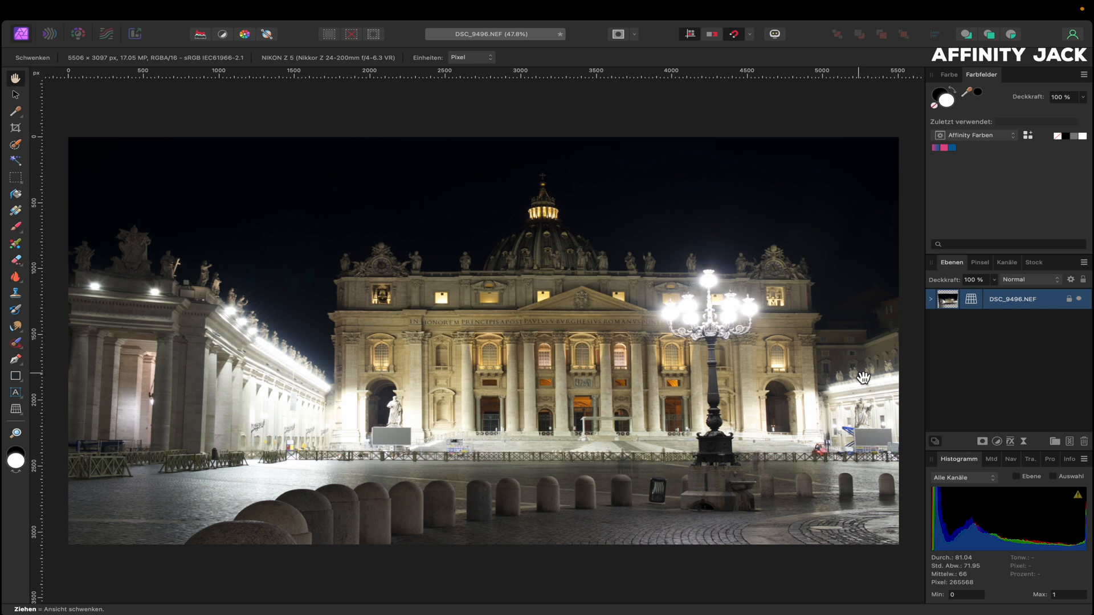
Add a Schatten / Lichter live filter with highlights at -100 % and shadows at 23 %
{"action": "left_click", "coordinate": [1024, 443]}
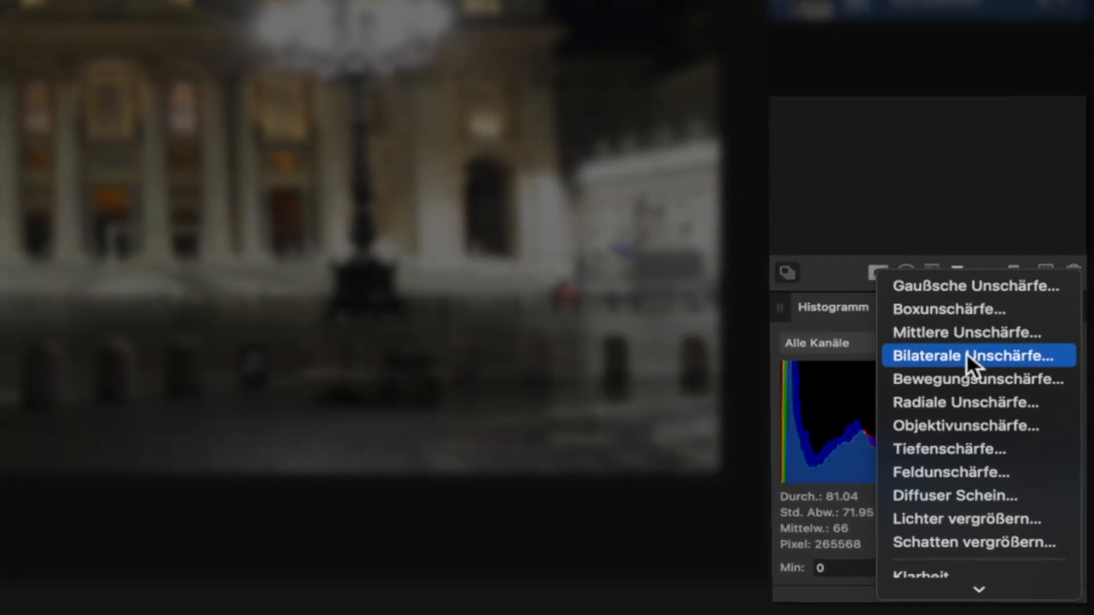
{"action": "scroll", "coordinate": [1030, 489], "scroll_direction": "down", "scroll_amount": 5}
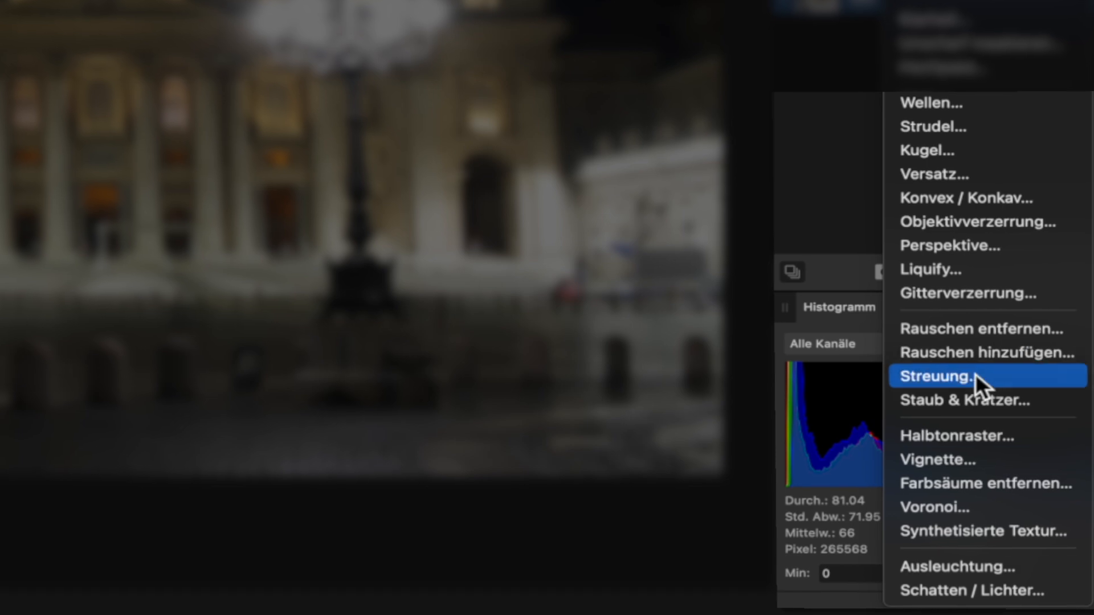
{"action": "left_click", "coordinate": [967, 589]}
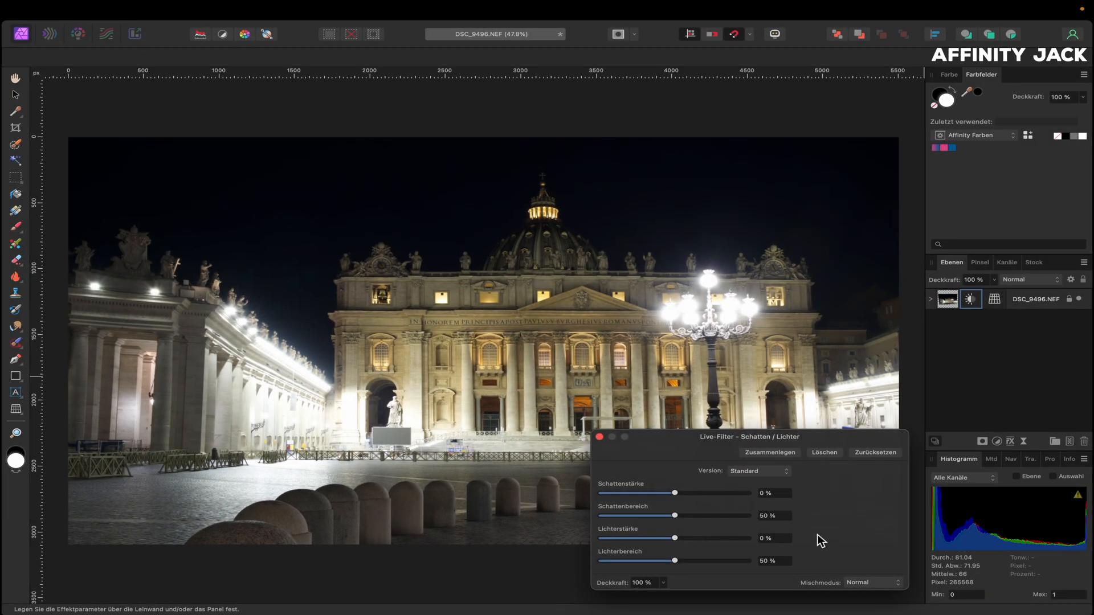
{"action": "mouse_move", "coordinate": [676, 538]}
{"action": "left_mouse_down"}
{"action": "mouse_move", "coordinate": [569, 534]}
{"action": "mouse_move", "coordinate": [679, 527]}
{"action": "mouse_move", "coordinate": [598, 535]}
{"action": "mouse_move", "coordinate": [676, 538]}
{"action": "left_mouse_up"}
{"action": "scroll", "coordinate": [259, 411], "scroll_direction": "up", "scroll_amount": 2}
{"action": "scroll", "coordinate": [259, 407], "scroll_direction": "up", "scroll_amount": 4}
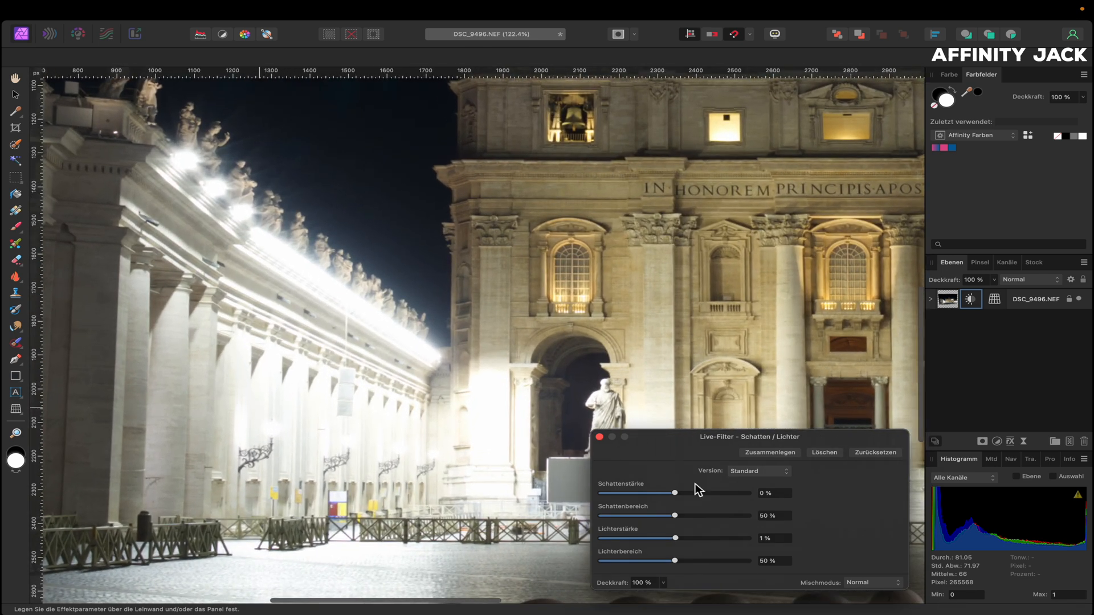
{"action": "mouse_move", "coordinate": [675, 537]}
{"action": "left_mouse_down"}
{"action": "mouse_move", "coordinate": [599, 541]}
{"action": "mouse_move", "coordinate": [681, 543]}
{"action": "left_mouse_up"}
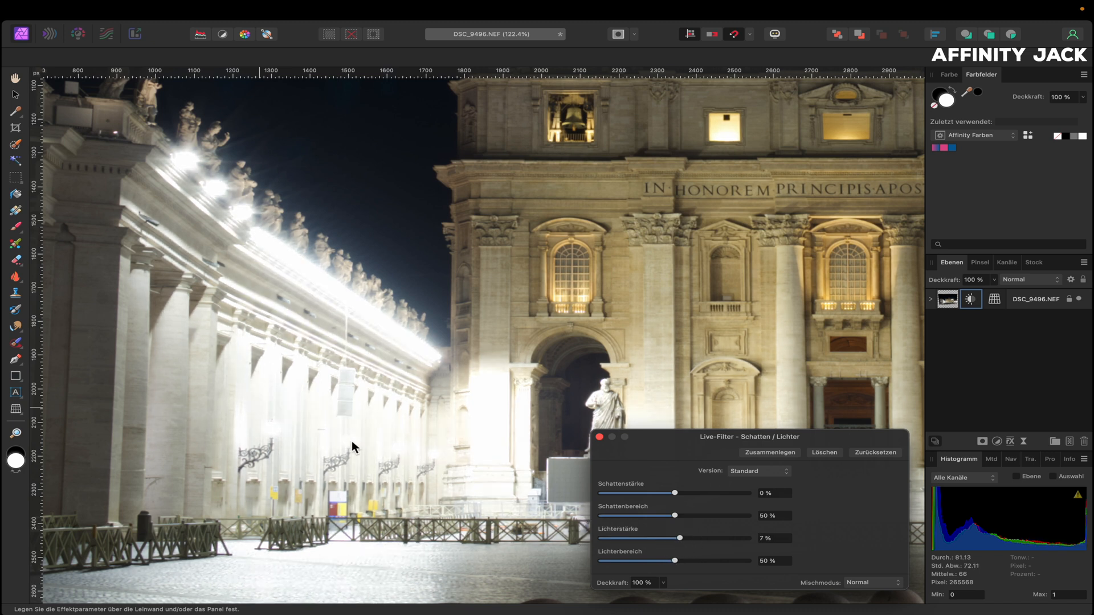
{"action": "left_click_drag", "start_coordinate": [681, 538], "coordinate": [600, 539]}
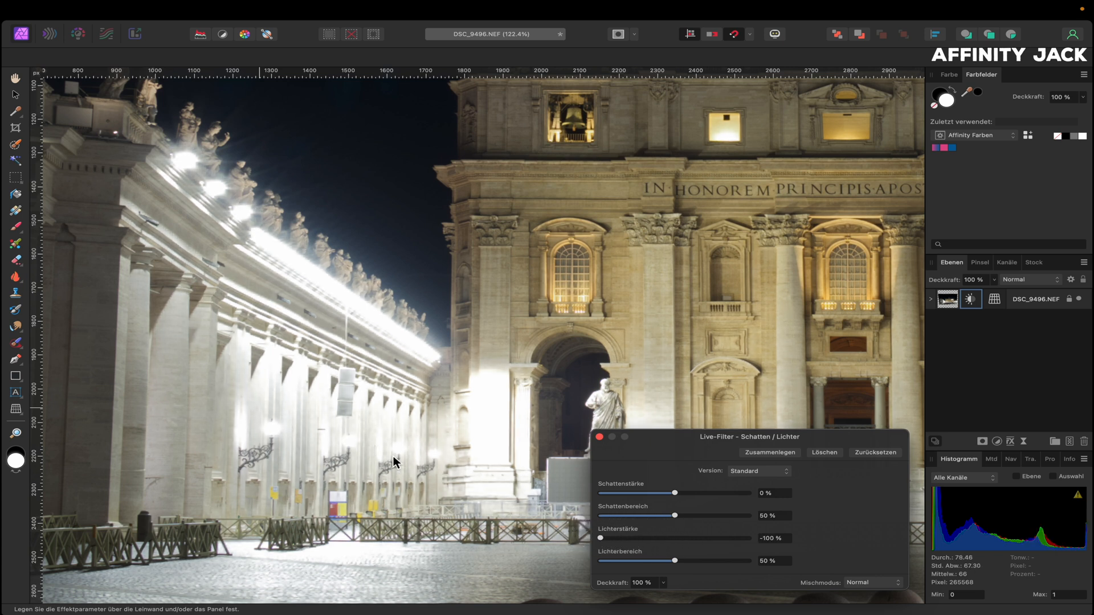
{"action": "scroll", "coordinate": [476, 363], "scroll_direction": "up", "scroll_amount": 10}
{"action": "scroll", "coordinate": [477, 362], "scroll_direction": "right", "scroll_amount": 10}
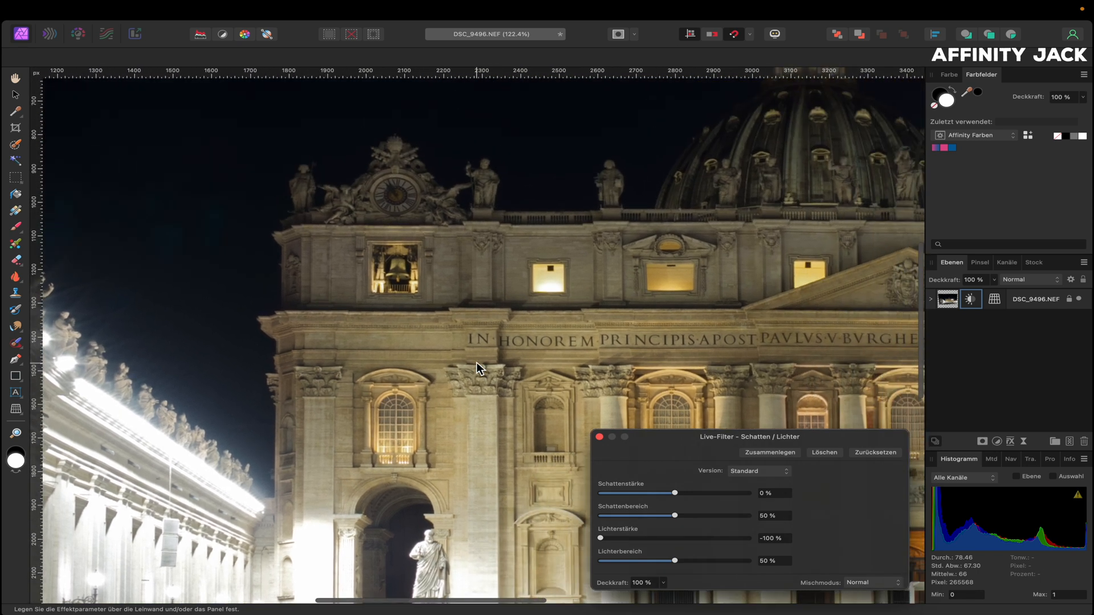
{"action": "scroll", "coordinate": [477, 368], "scroll_direction": "up", "scroll_amount": 5}
{"action": "scroll", "coordinate": [477, 368], "scroll_direction": "right", "scroll_amount": 7}
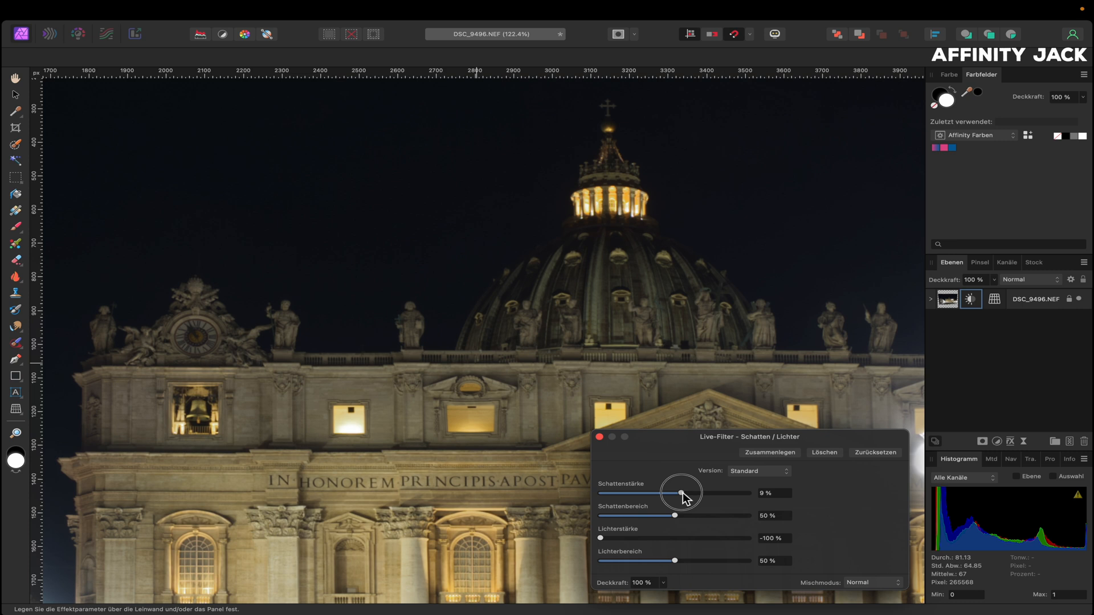
{"action": "mouse_move", "coordinate": [684, 493]}
{"action": "left_mouse_down"}
{"action": "mouse_move", "coordinate": [744, 491]}
{"action": "mouse_move", "coordinate": [692, 501]}
{"action": "left_mouse_up"}
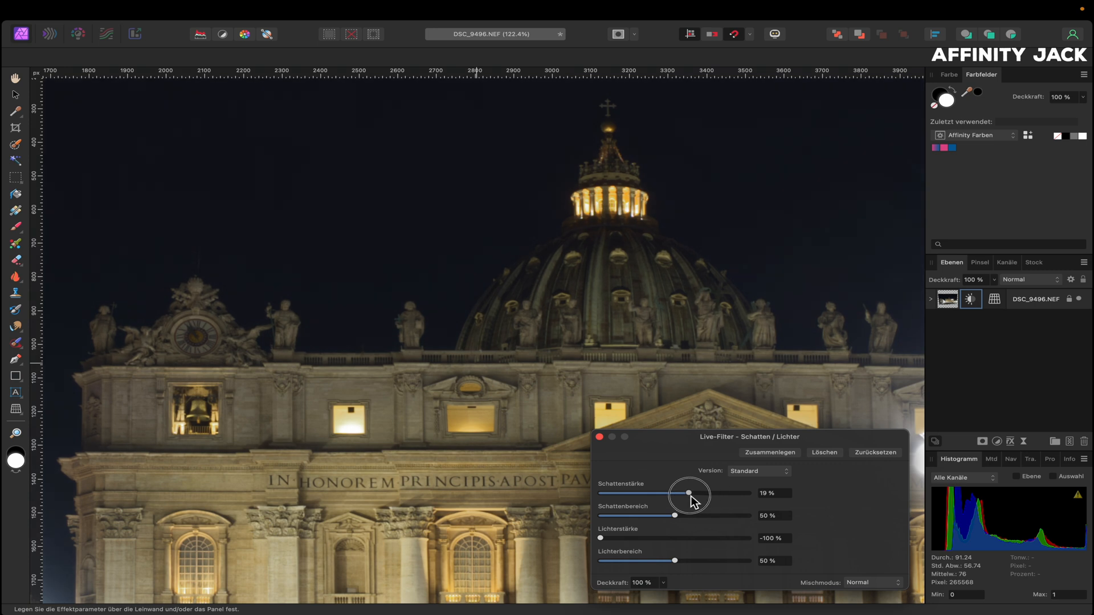
{"action": "left_click_drag", "start_coordinate": [689, 494], "coordinate": [693, 494]}
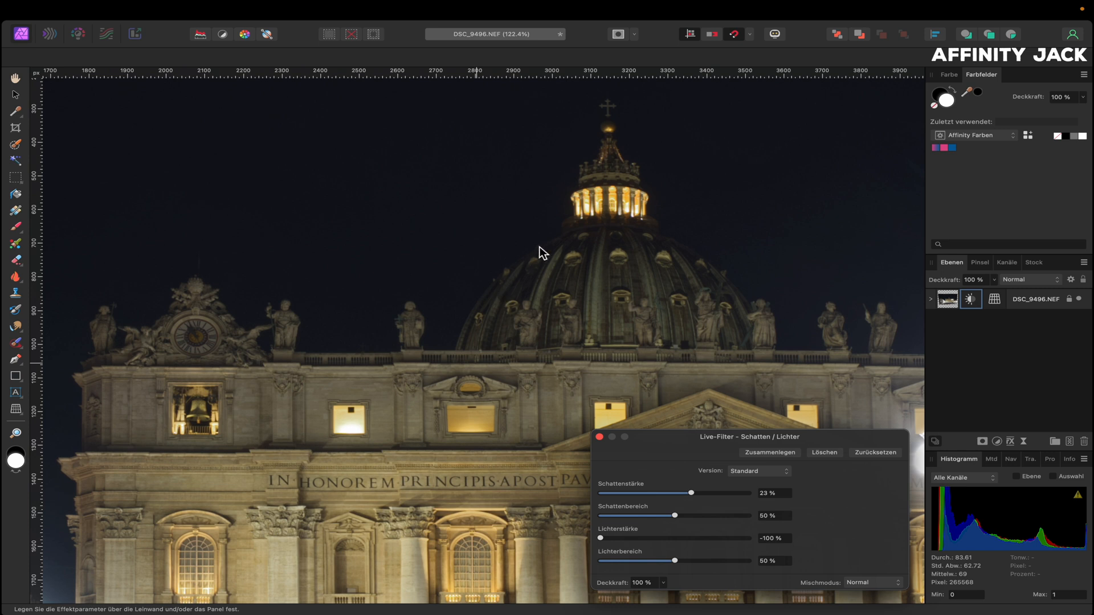
Toggle the Schatten & Lichter filter off and on to compare its effect
{"action": "left_click", "coordinate": [599, 437]}
{"action": "key", "text": "super+0"}
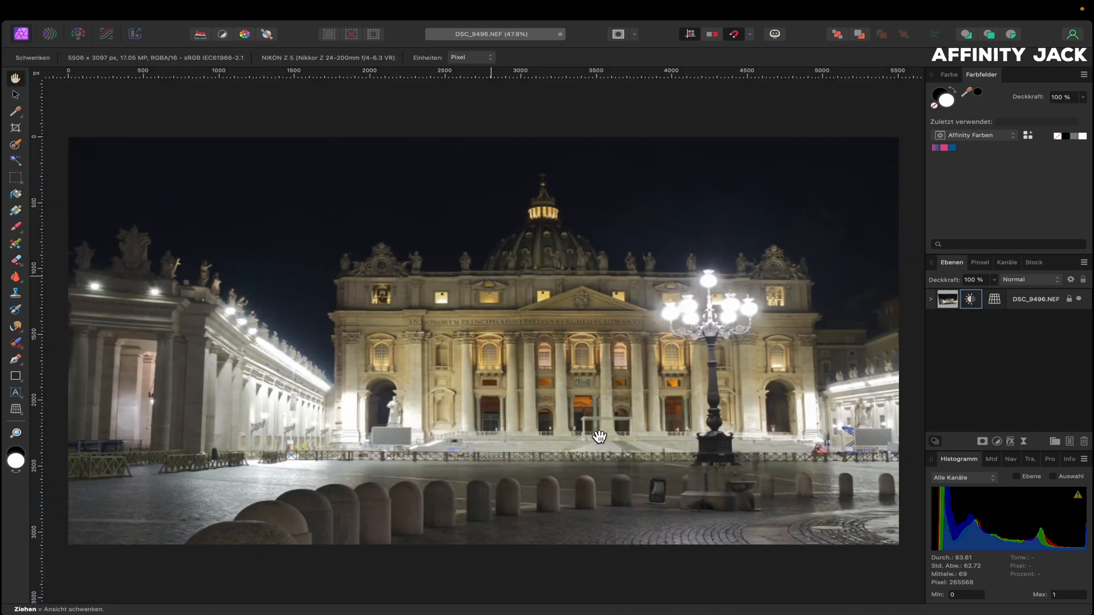
{"action": "left_click", "coordinate": [932, 300]}
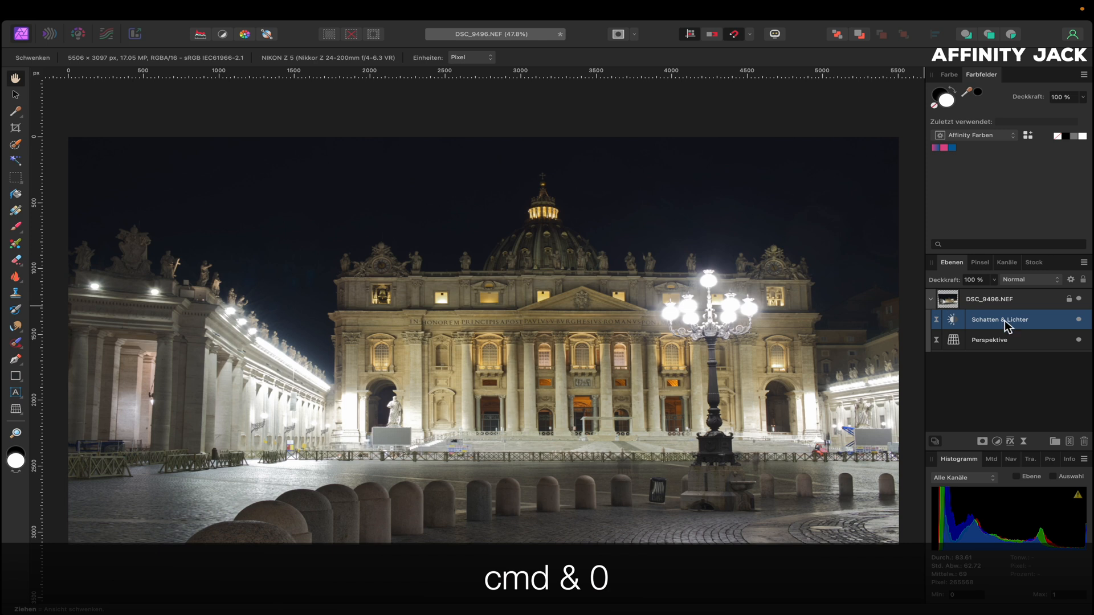
{"action": "left_click", "coordinate": [1080, 320]}
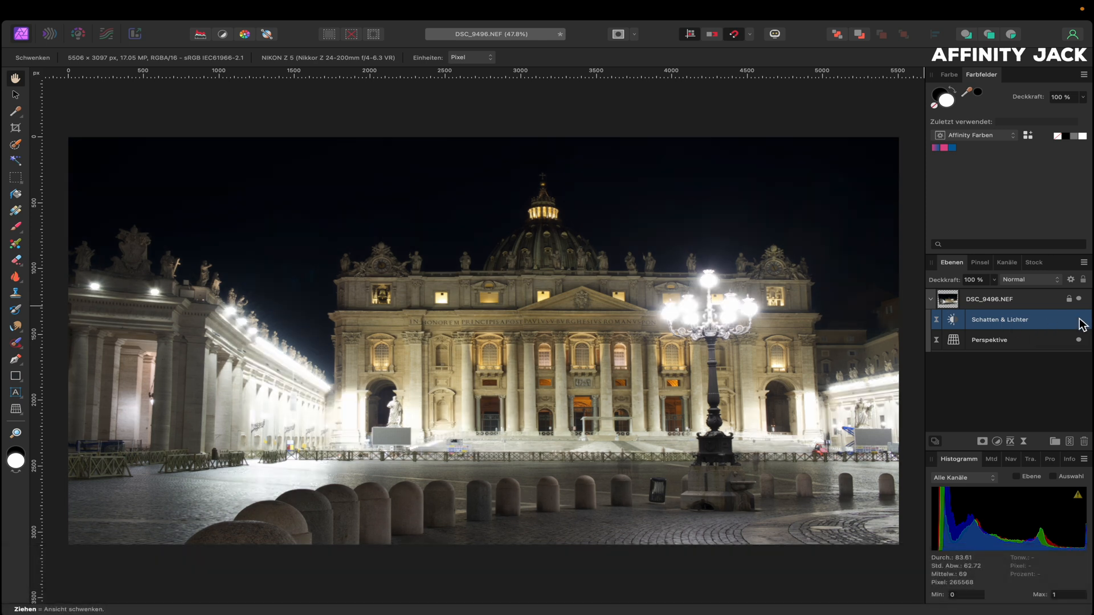
{"action": "left_click", "coordinate": [1080, 321]}
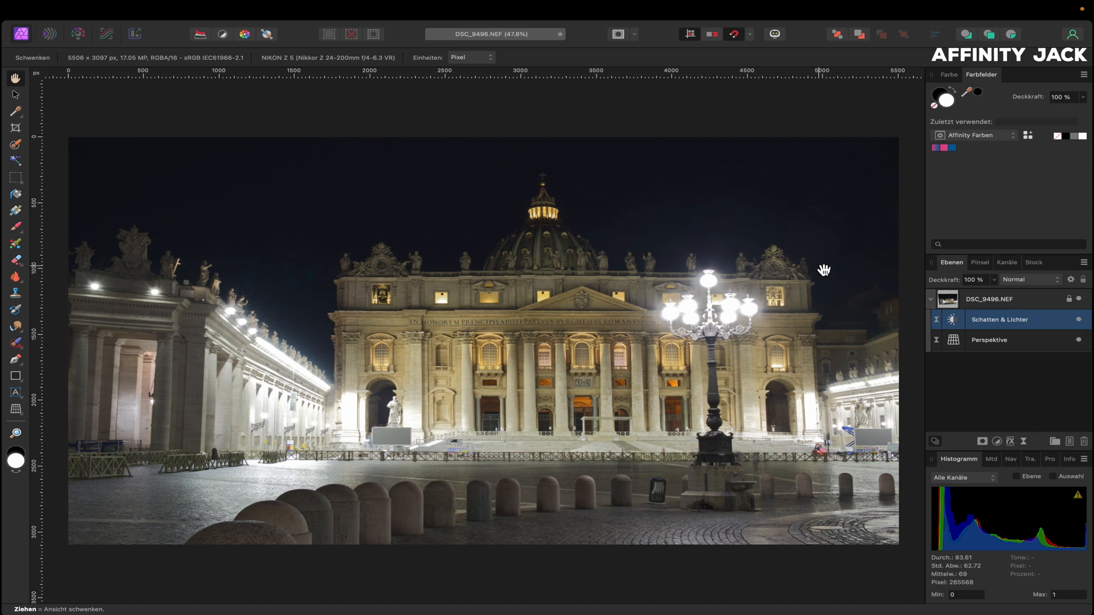
{"action": "left_click", "coordinate": [945, 300]}
Add a Klarheit live filter at 50 % strength to the DSC_9496.NEF layer
{"action": "left_click", "coordinate": [1023, 442]}
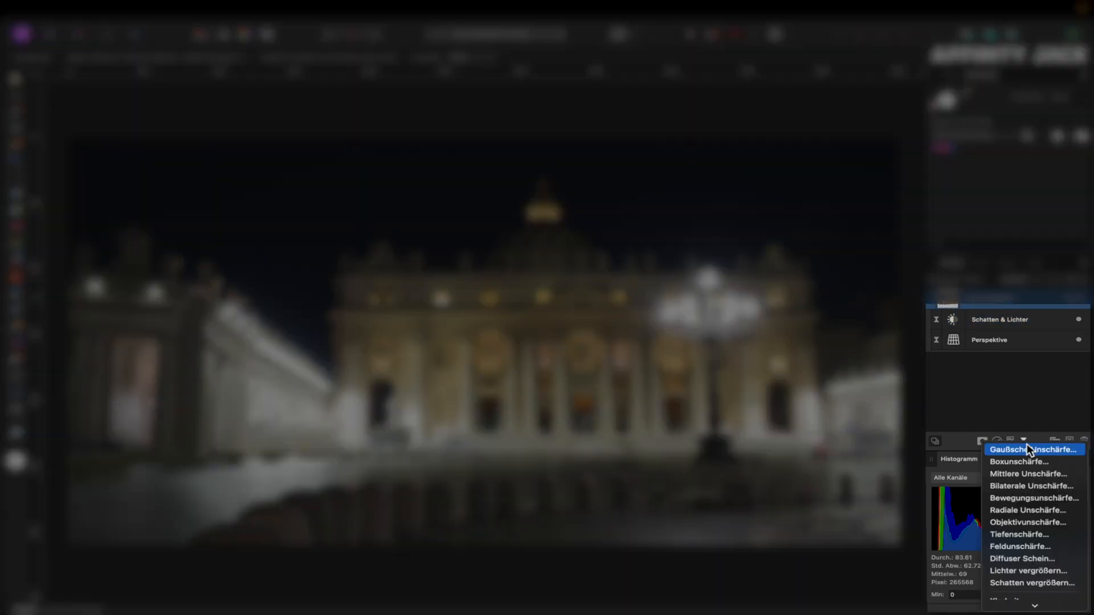
{"action": "scroll", "coordinate": [1028, 496], "scroll_direction": "down", "scroll_amount": 1}
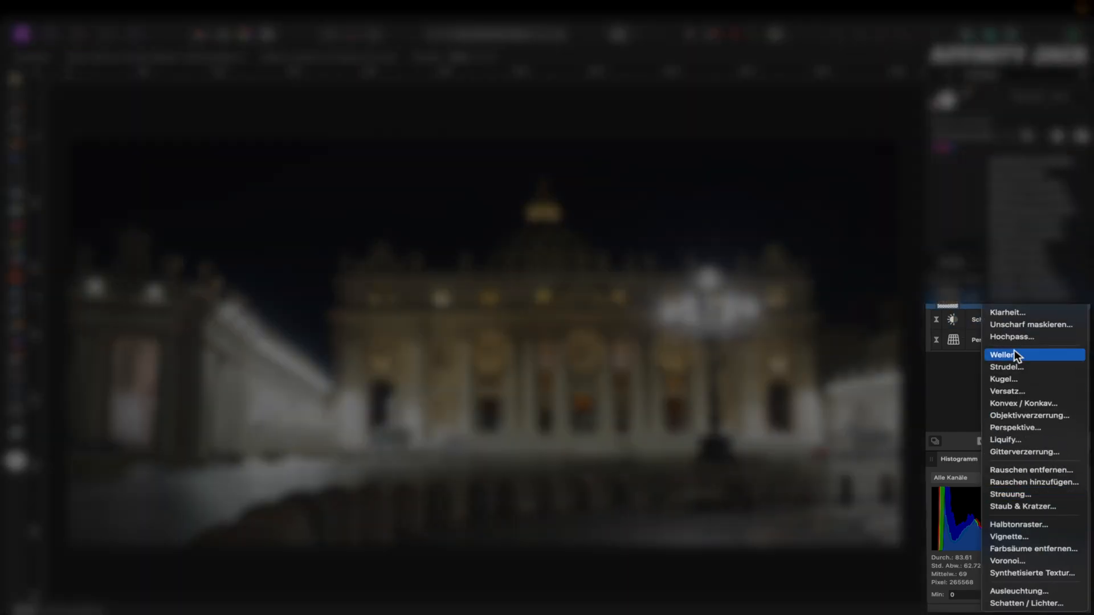
{"action": "left_click", "coordinate": [1007, 317]}
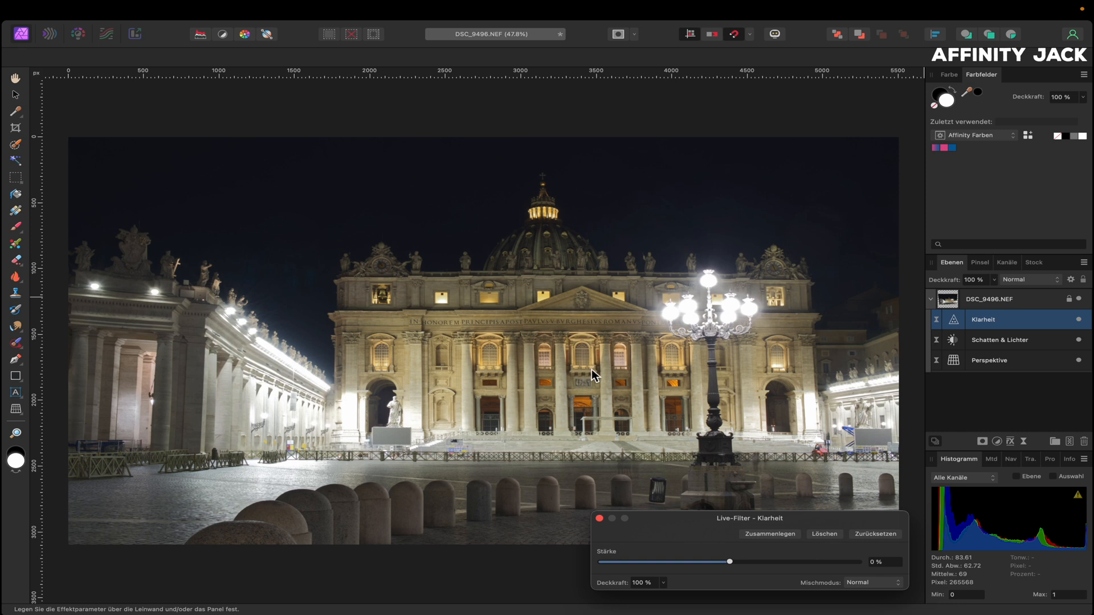
{"action": "left_click", "coordinate": [728, 562]}
{"action": "left_click_drag", "start_coordinate": [730, 562], "coordinate": [794, 565]}
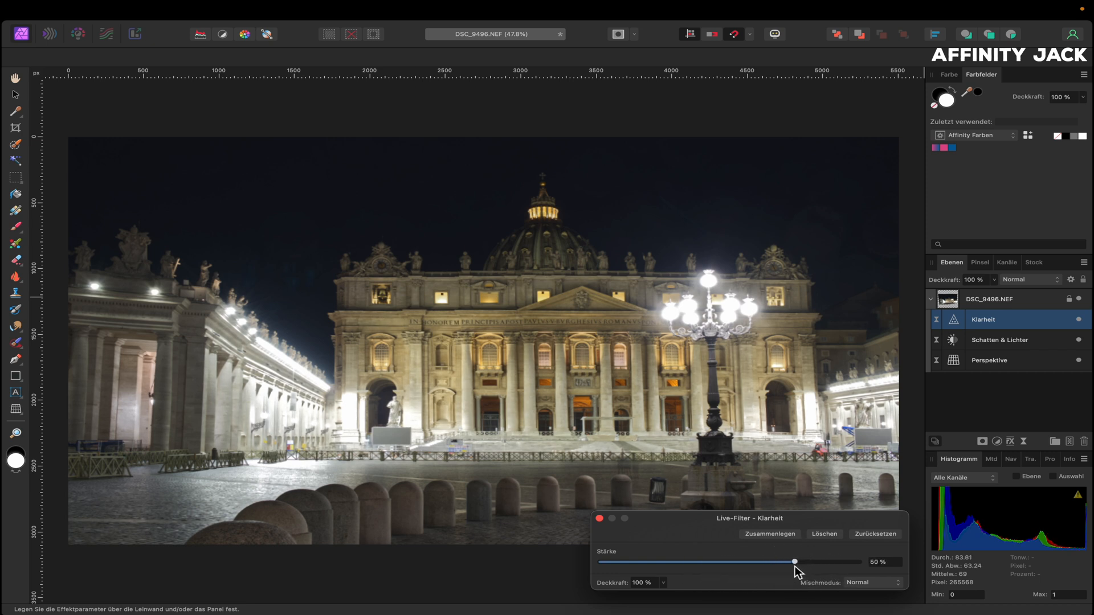
{"action": "left_click", "coordinate": [599, 518]}
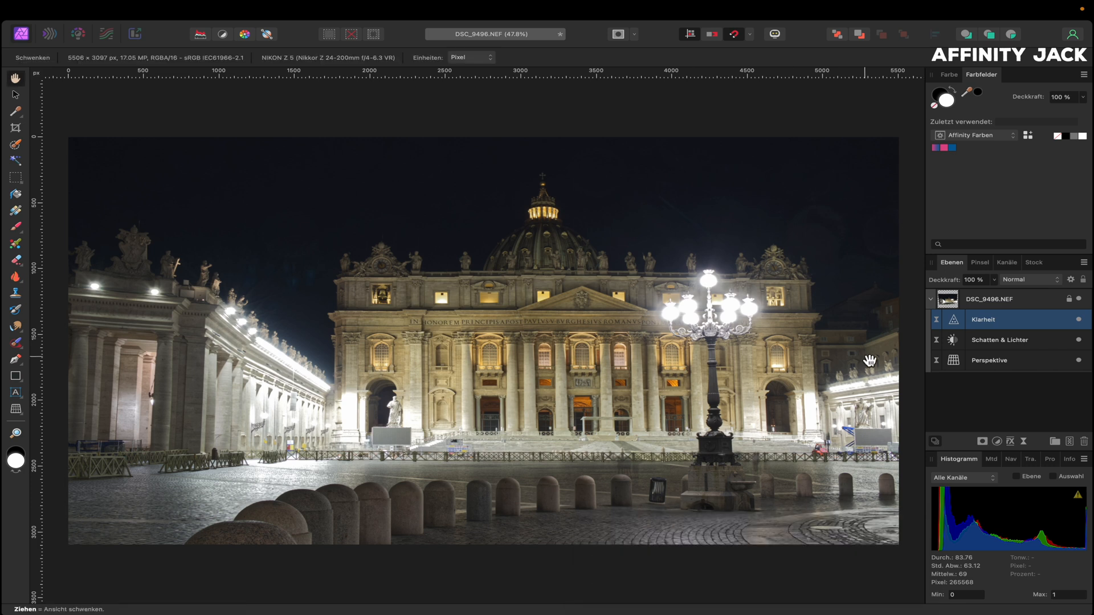
{"action": "left_click", "coordinate": [952, 302]}
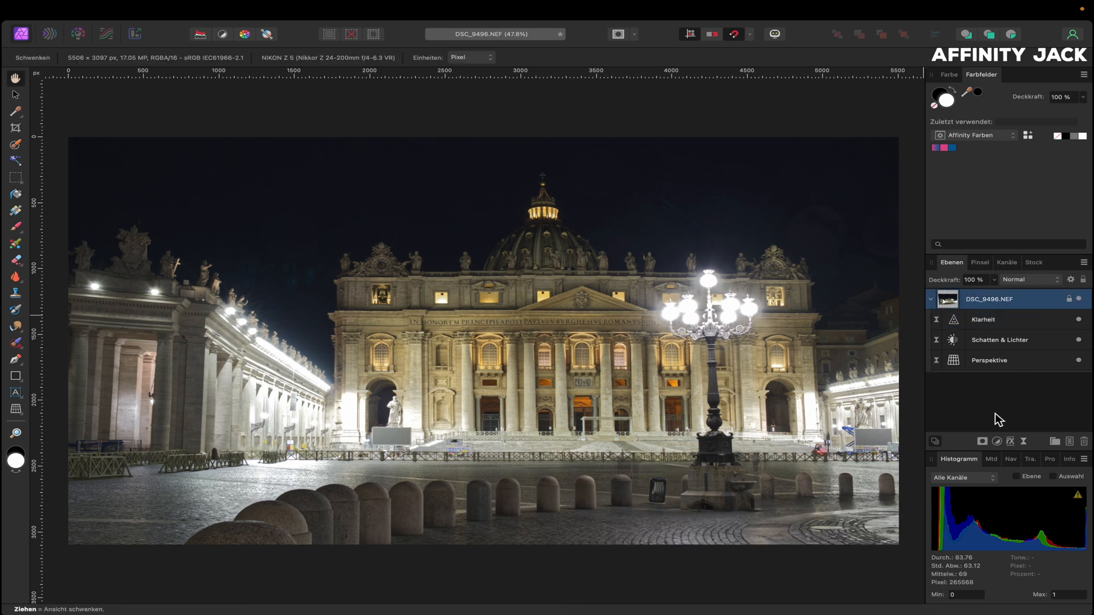
Add a Helligkeit / Kontrast adjustment with contrast 31 % and brightness 15 %
{"action": "left_click", "coordinate": [996, 441]}
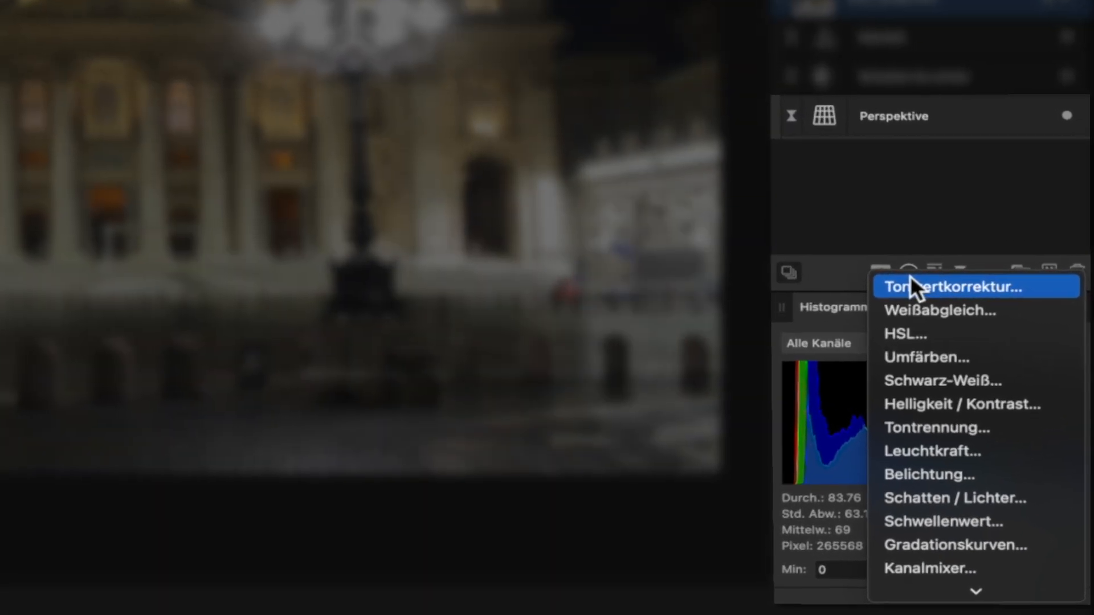
{"action": "left_click", "coordinate": [950, 495]}
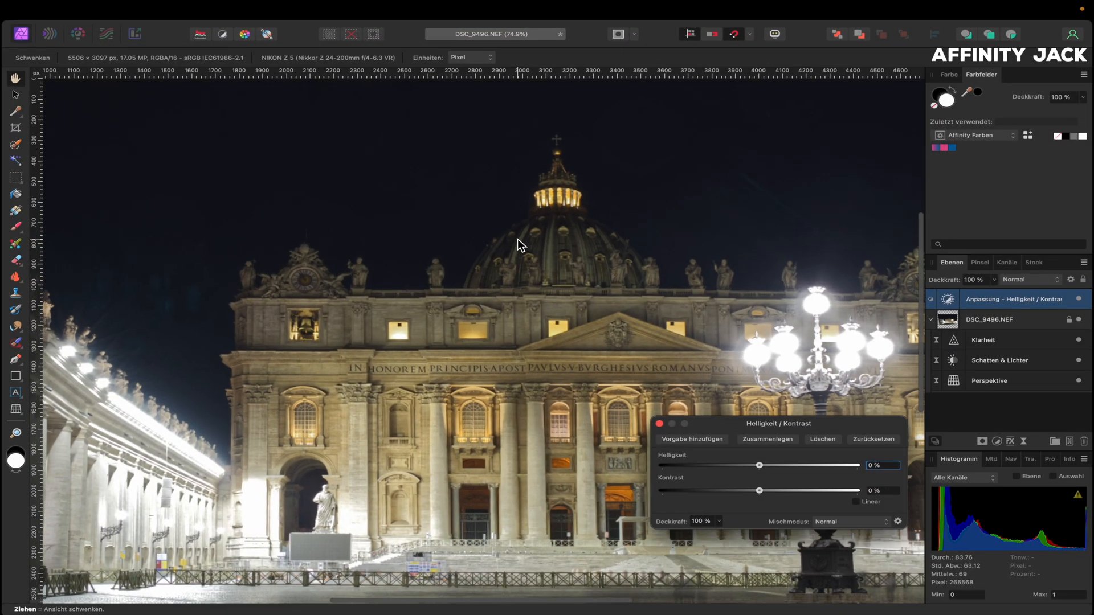
{"action": "scroll", "coordinate": [518, 238], "scroll_direction": "up", "scroll_amount": 5}
{"action": "left_click_drag", "start_coordinate": [759, 491], "coordinate": [789, 494]}
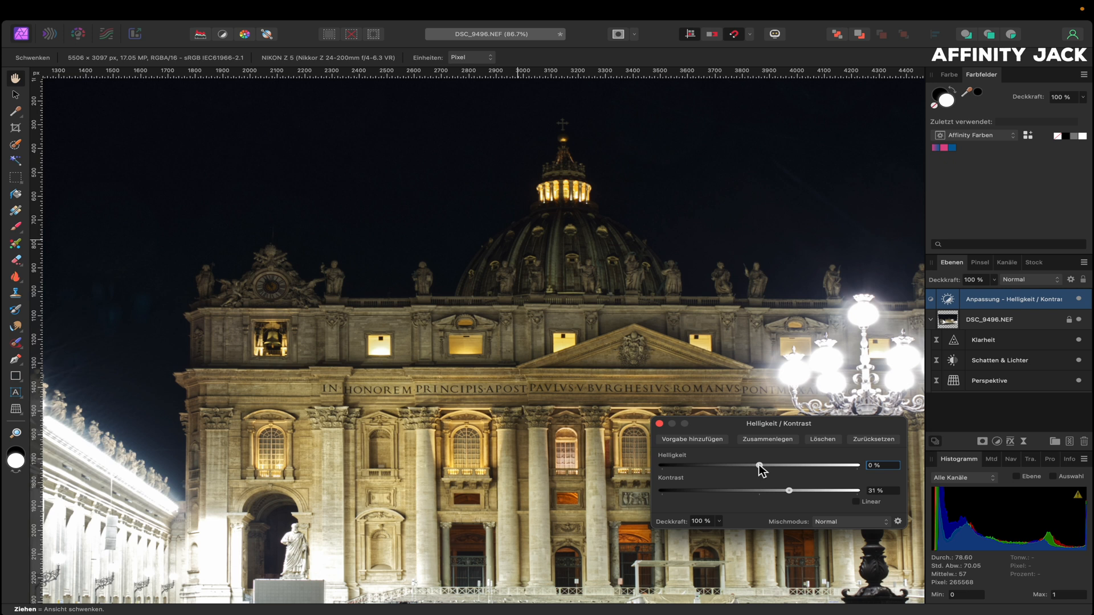
{"action": "left_click_drag", "start_coordinate": [759, 464], "coordinate": [775, 466]}
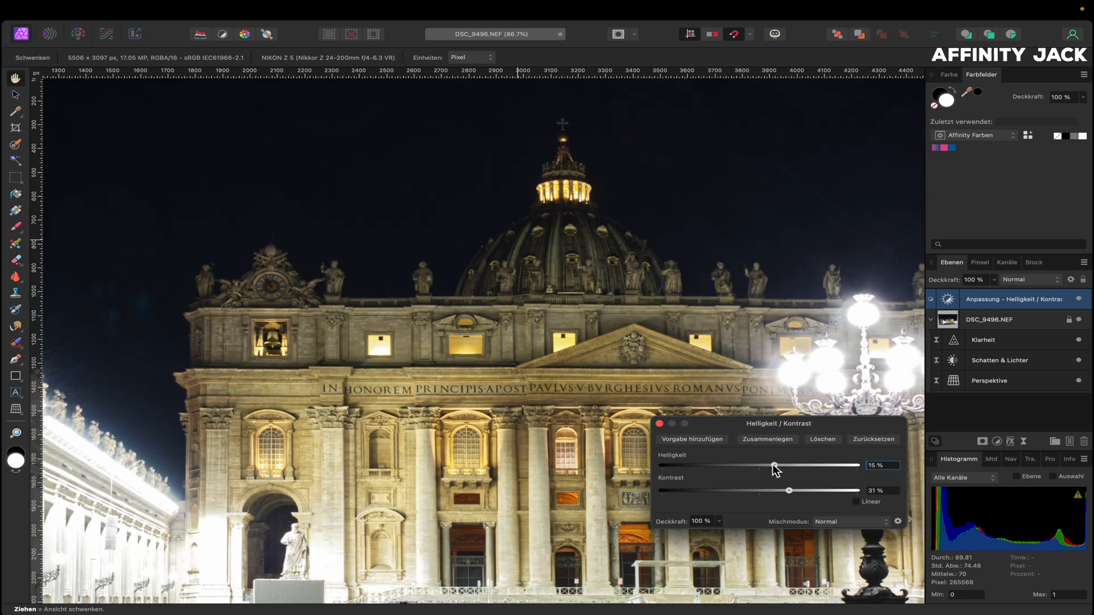
{"action": "key", "text": "super+0"}
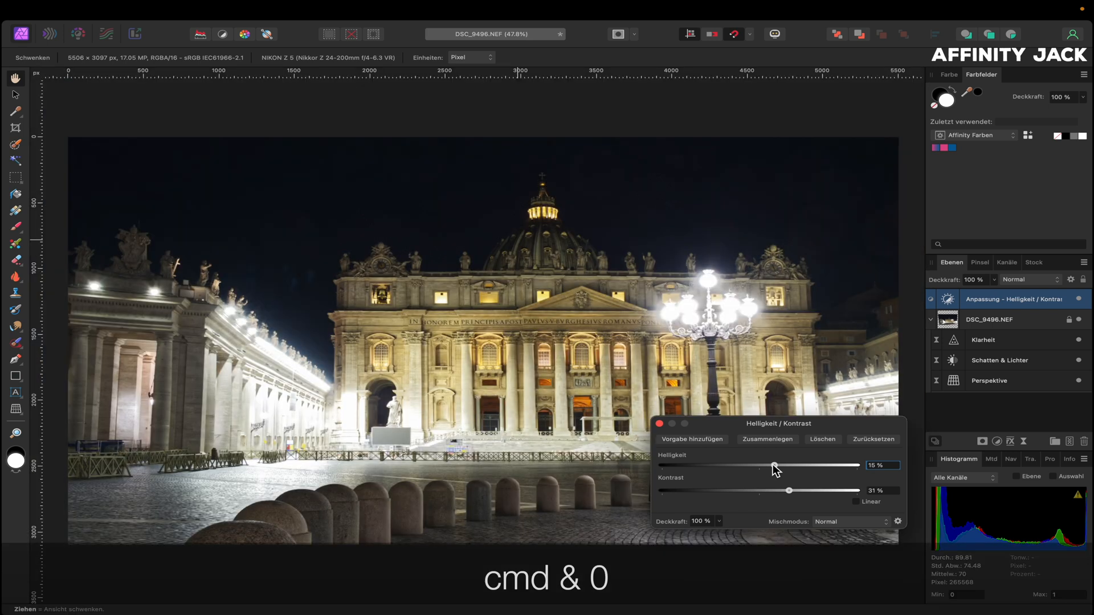
Toggle the brightness/contrast adjustment off and on to compare the result
{"action": "left_click", "coordinate": [661, 425]}
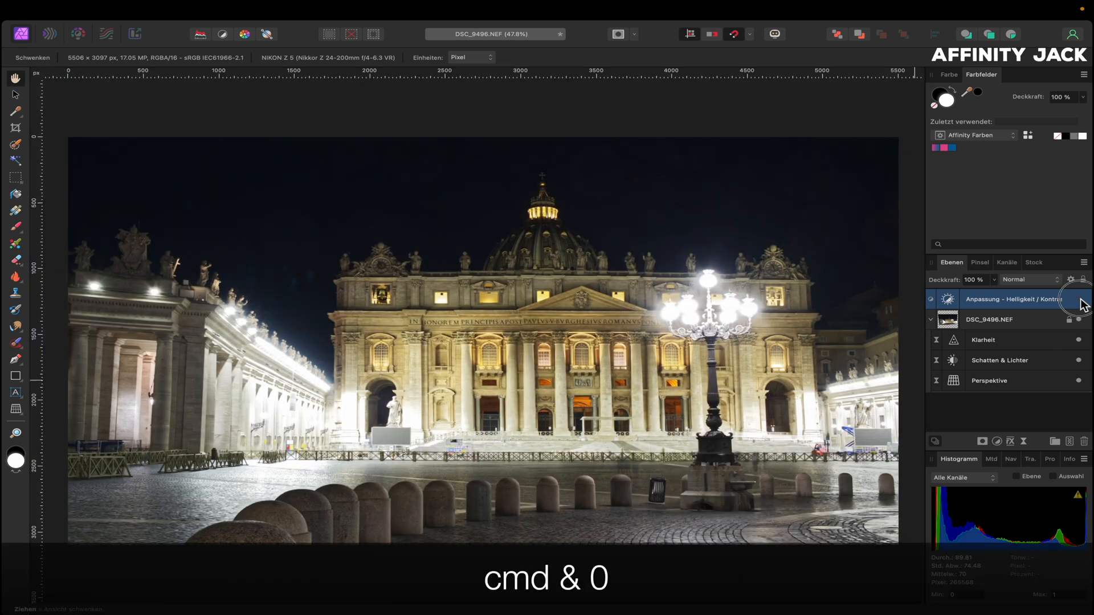
{"action": "left_click", "coordinate": [1079, 299]}
{"action": "left_click", "coordinate": [1079, 299]}
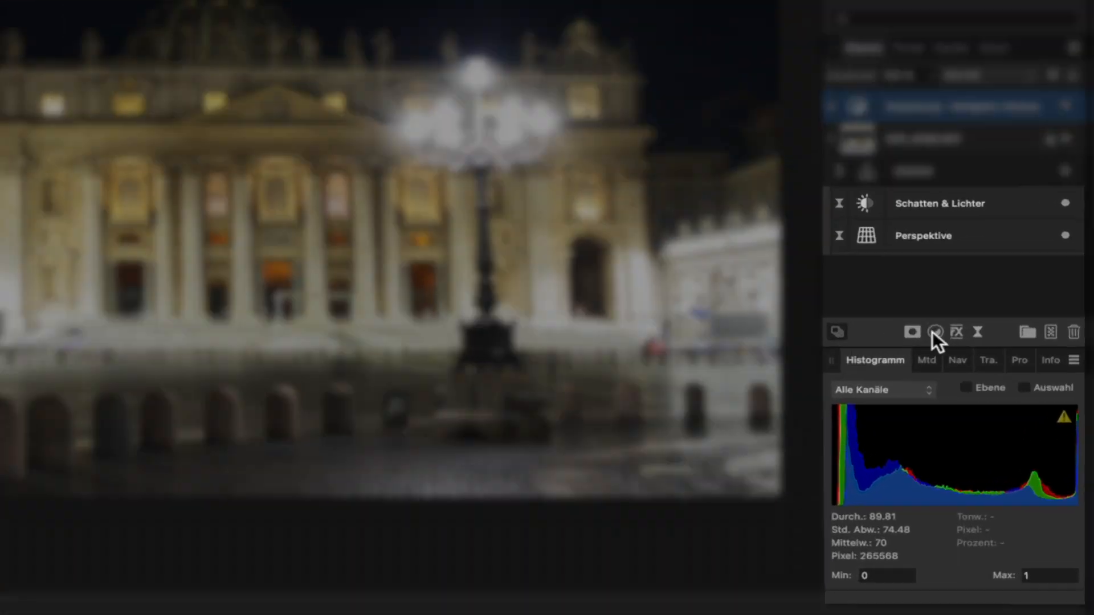
{"action": "left_click", "coordinate": [996, 442]}
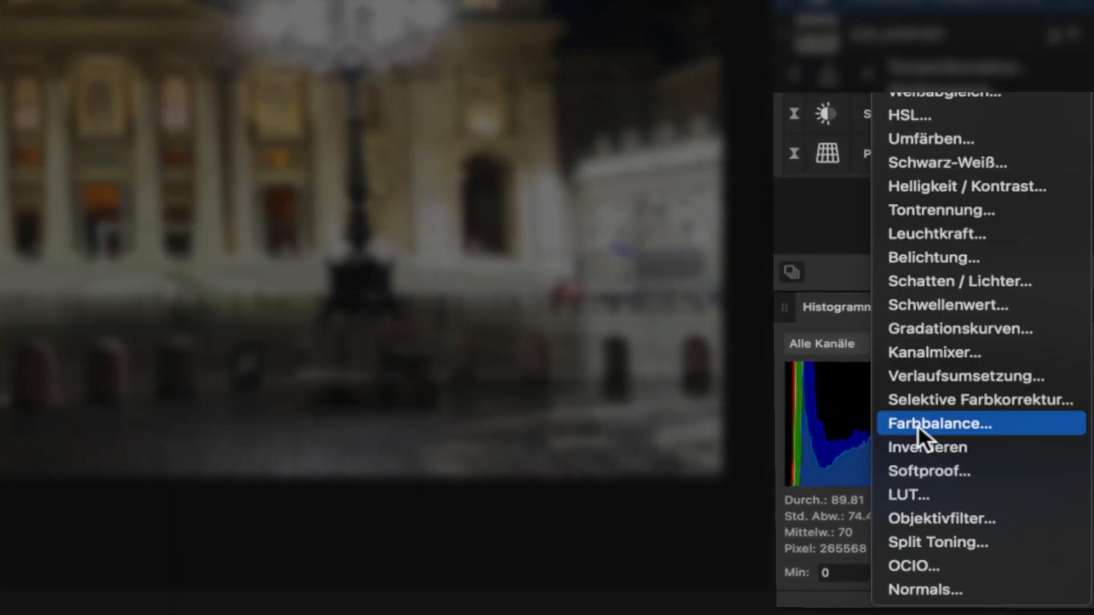
Add an Objektivfilter adjustment with the default orange colour at 50 % optical density
{"action": "left_click", "coordinate": [929, 521]}
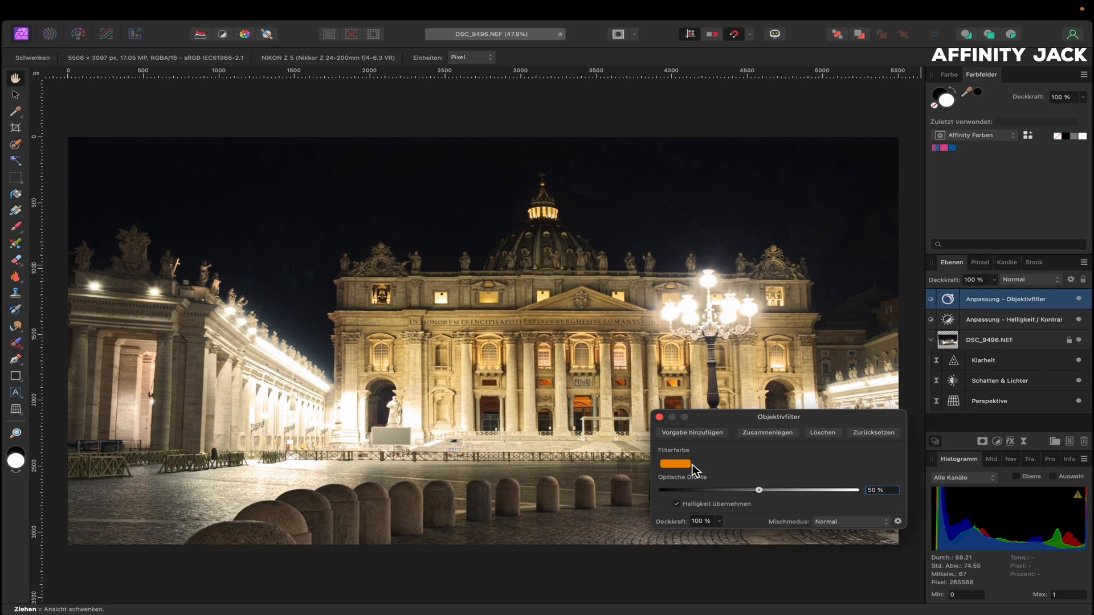
{"action": "left_click", "coordinate": [659, 418]}
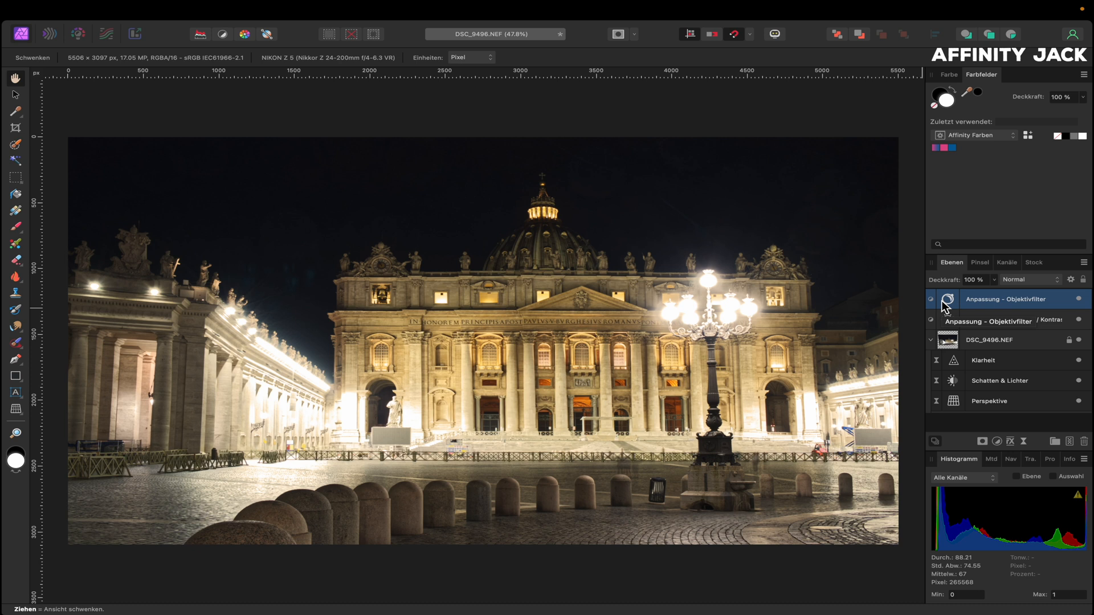
{"action": "left_click", "coordinate": [984, 446]}
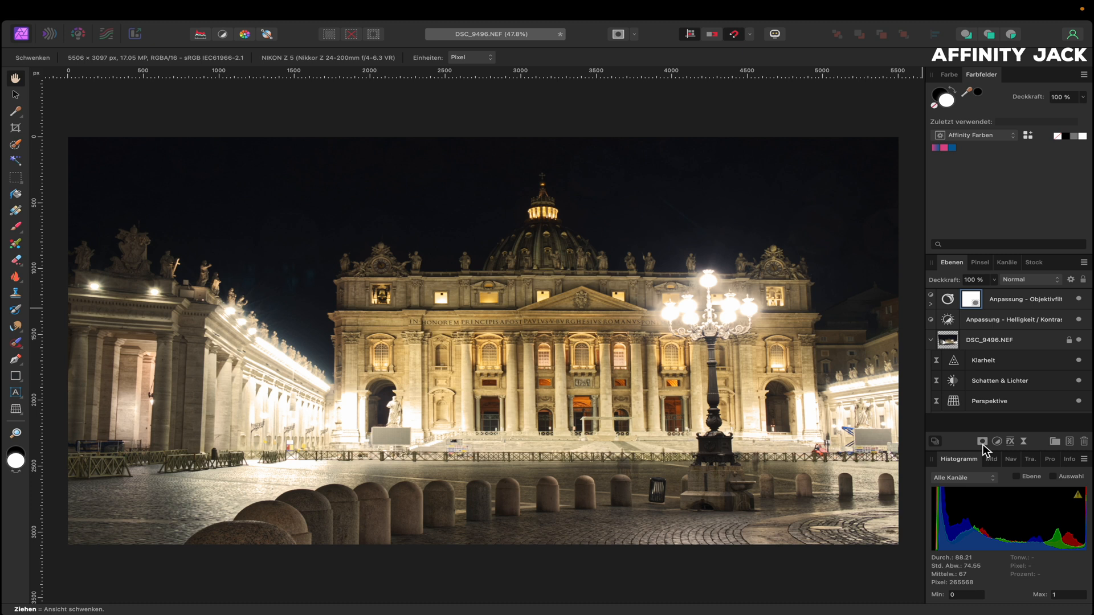
Replace the plain mask with a Helligkeitsbereich live mask that excludes dark tones from the orange filter
{"action": "left_click", "coordinate": [973, 300]}
{"action": "left_click", "coordinate": [931, 304]}
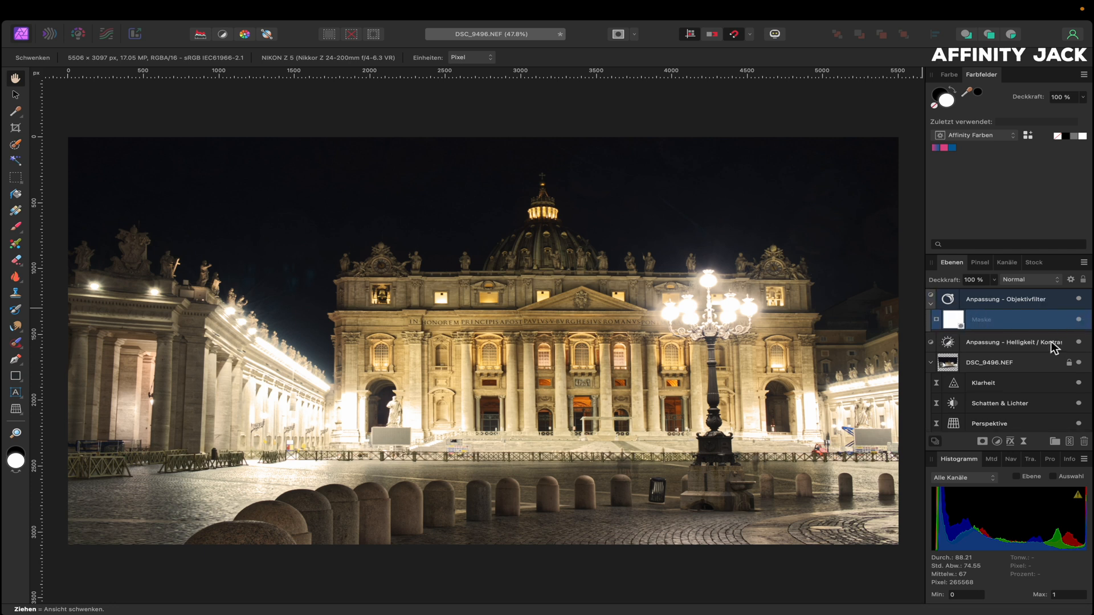
{"action": "left_click", "coordinate": [1084, 442]}
{"action": "mouse_move", "coordinate": [434, 6]}
{"action": "left_click", "coordinate": [325, 9]}
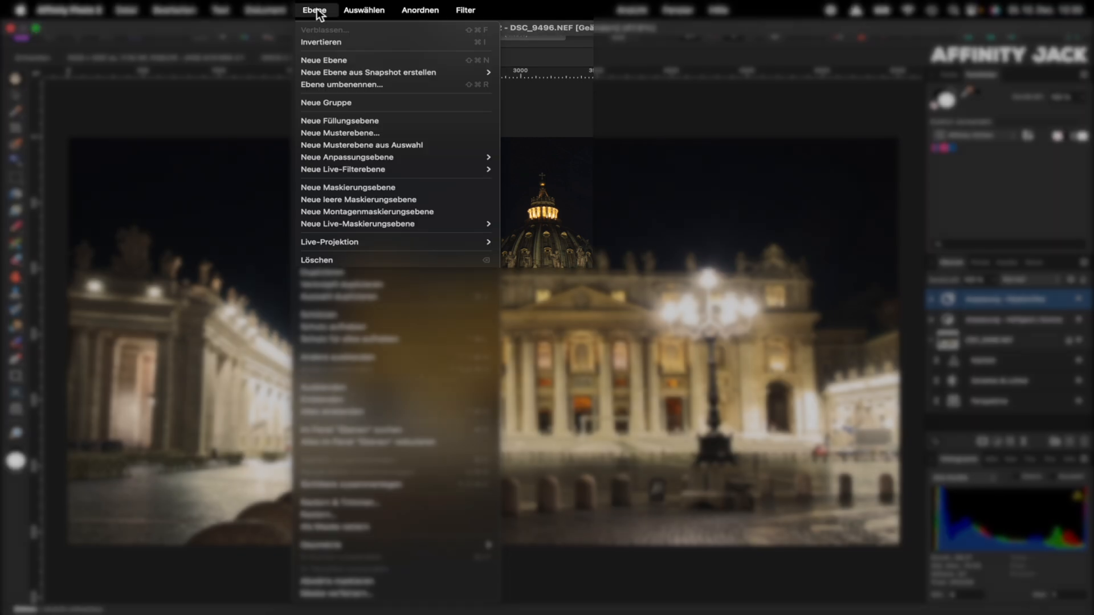
{"action": "mouse_move", "coordinate": [359, 223]}
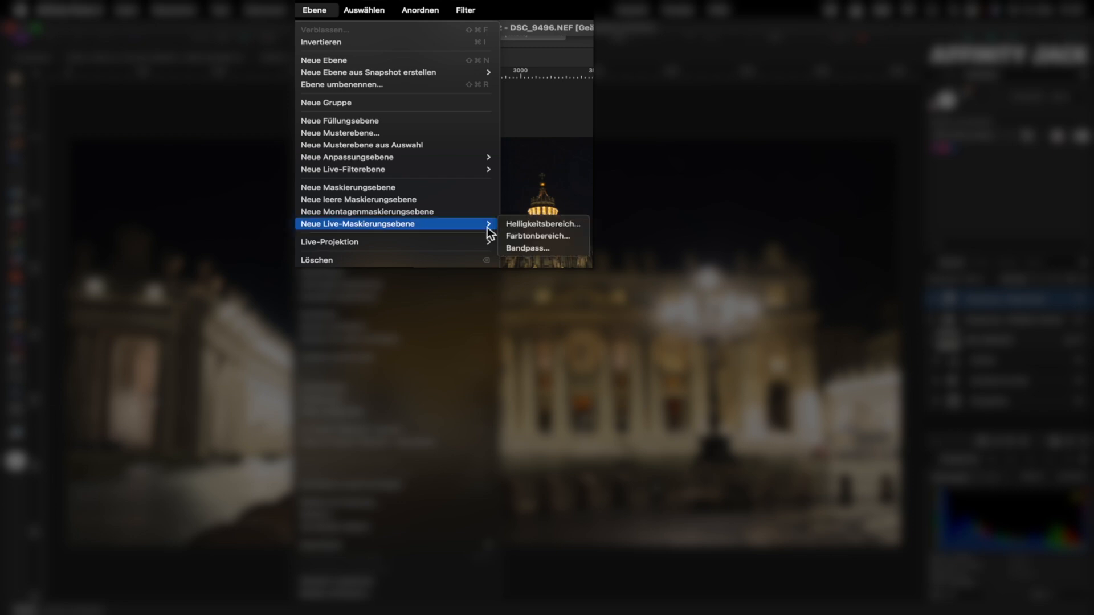
{"action": "left_click", "coordinate": [512, 224]}
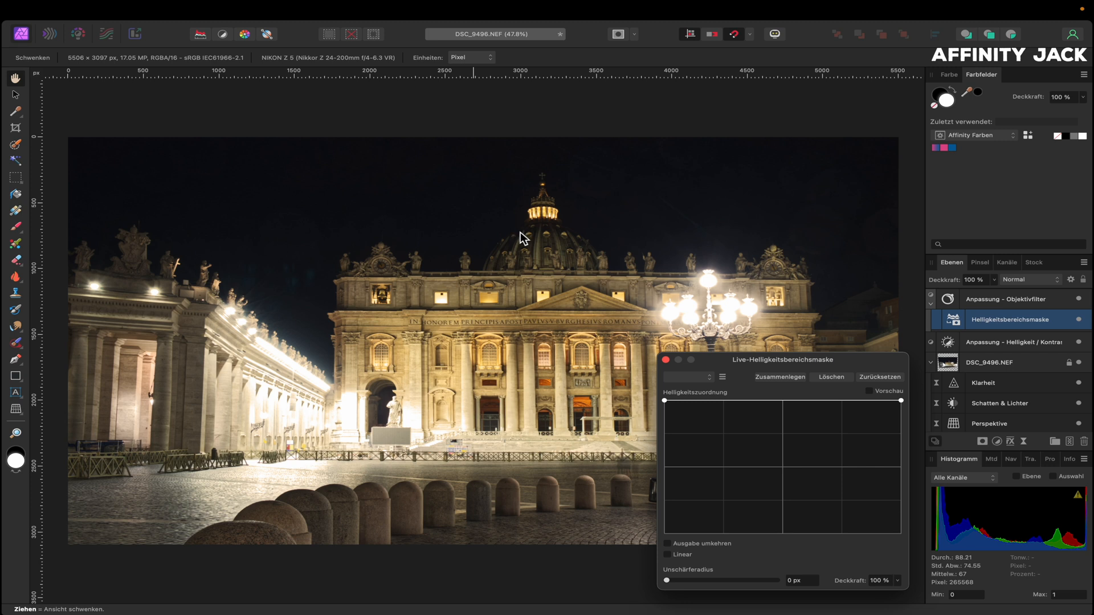
{"action": "left_click", "coordinate": [665, 401]}
{"action": "left_click_drag", "start_coordinate": [666, 401], "coordinate": [722, 533]}
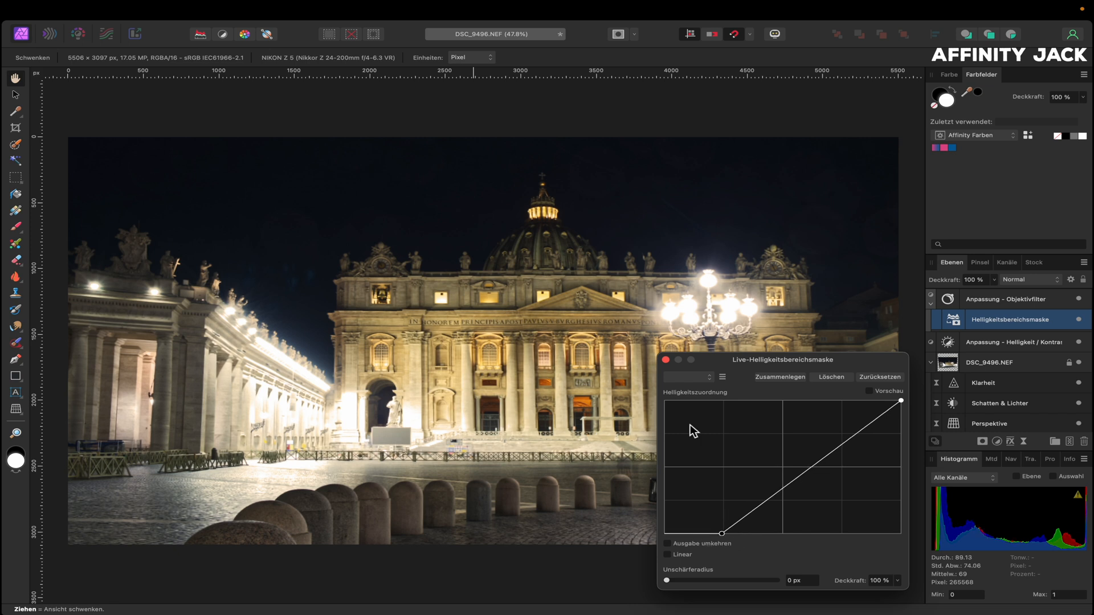
{"action": "left_click", "coordinate": [666, 360]}
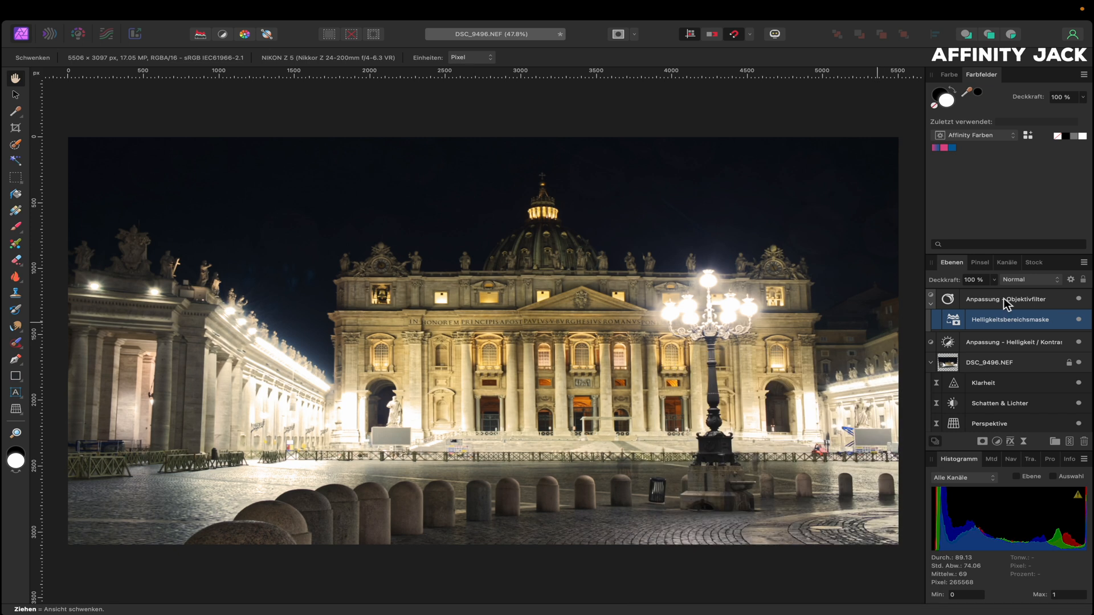
{"action": "left_click", "coordinate": [1078, 319]}
Add a second Objektivfilter, changing its colour to blue and its optical density to 54 %
{"action": "left_click", "coordinate": [1078, 319]}
{"action": "left_click", "coordinate": [1080, 320]}
{"action": "left_click", "coordinate": [998, 441]}
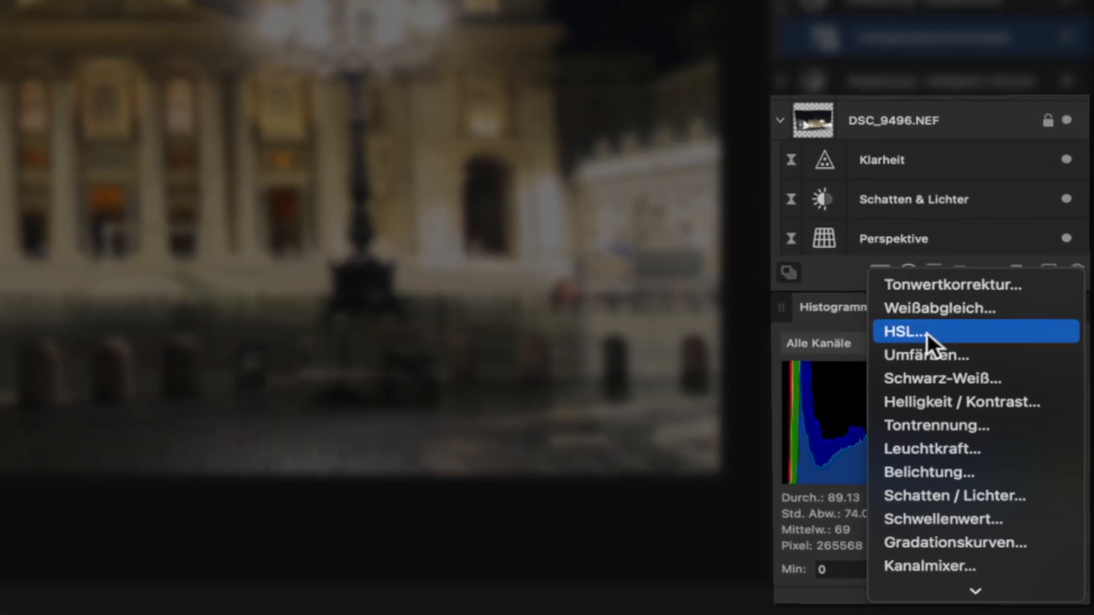
{"action": "scroll", "coordinate": [940, 521], "scroll_direction": "down", "scroll_amount": 5}
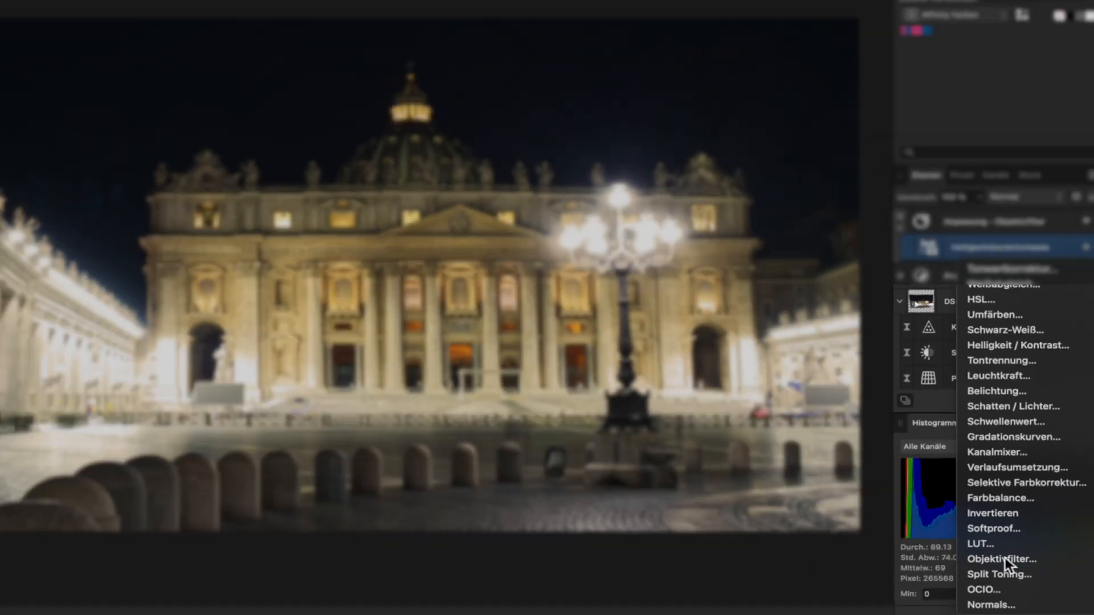
{"action": "left_click", "coordinate": [1004, 560]}
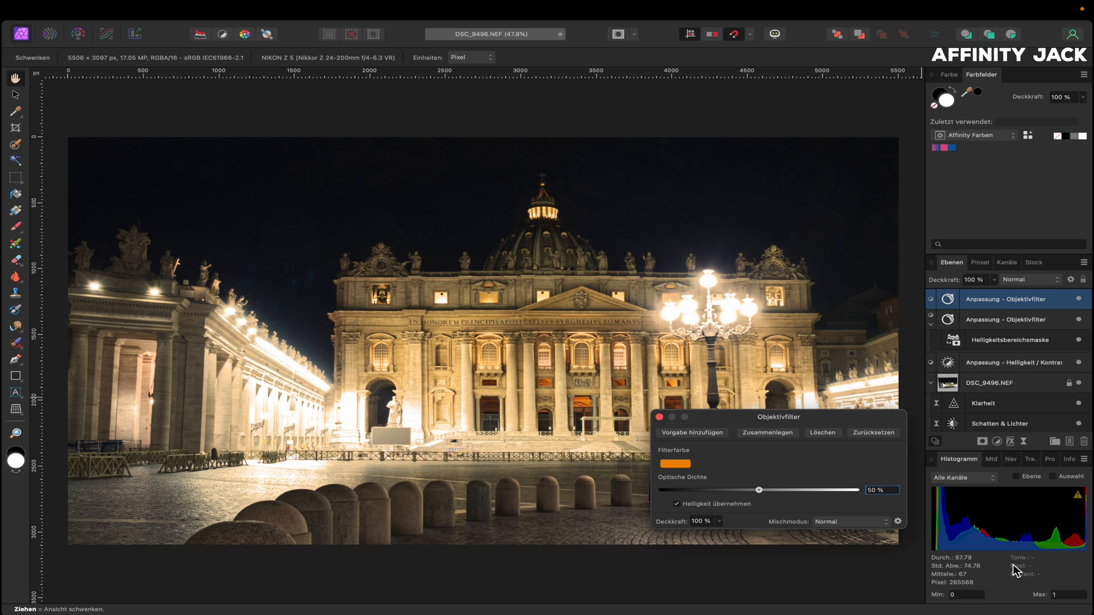
{"action": "left_click", "coordinate": [678, 464]}
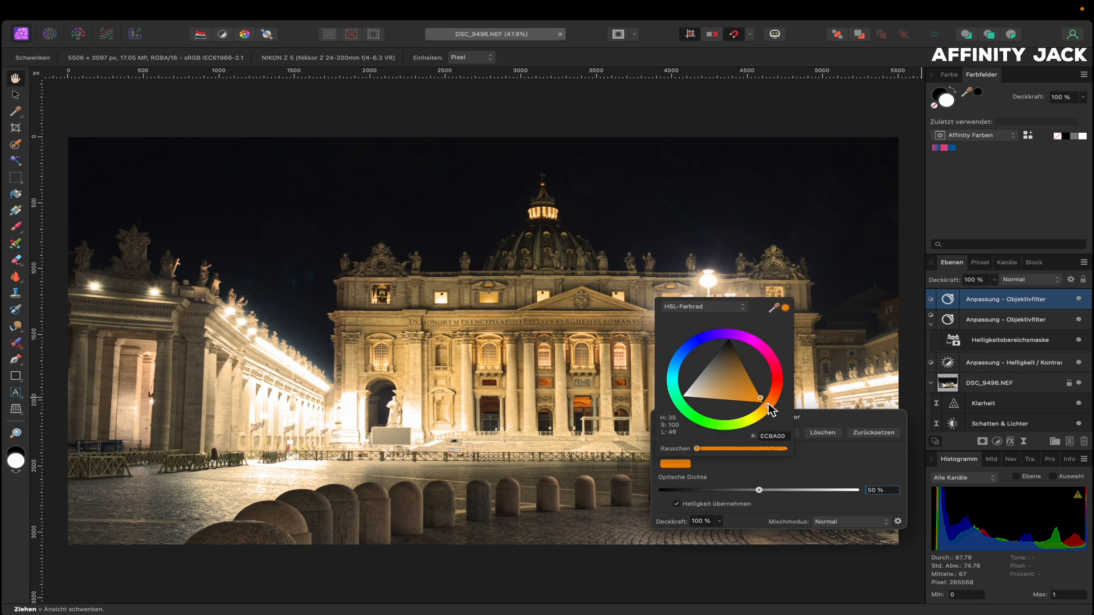
{"action": "left_click_drag", "start_coordinate": [768, 405], "coordinate": [693, 347]}
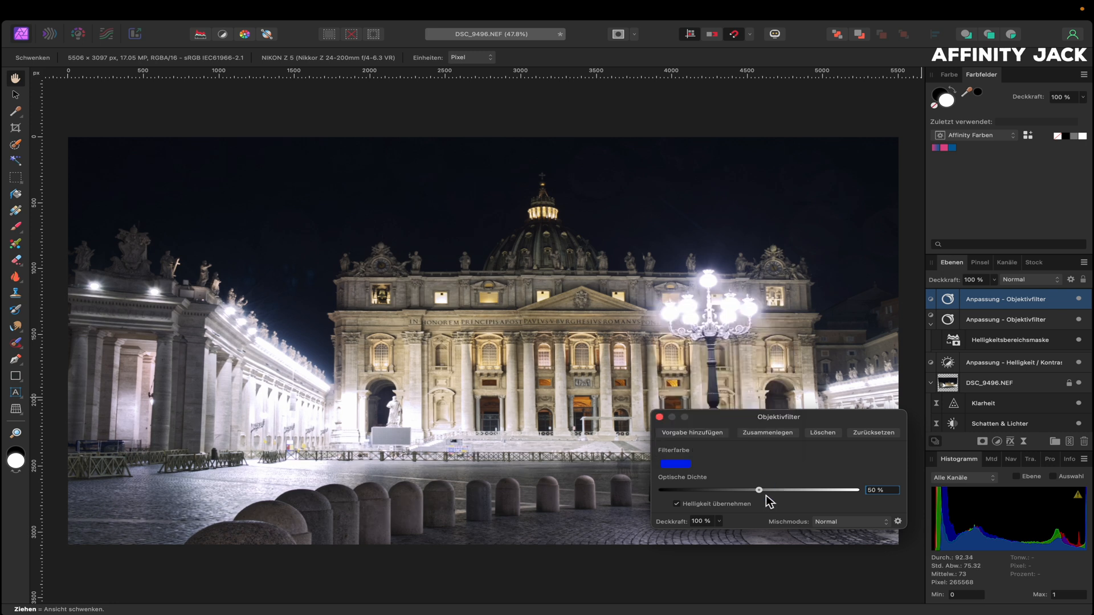
{"action": "left_click_drag", "start_coordinate": [760, 488], "coordinate": [784, 493]}
{"action": "left_click", "coordinate": [659, 417]}
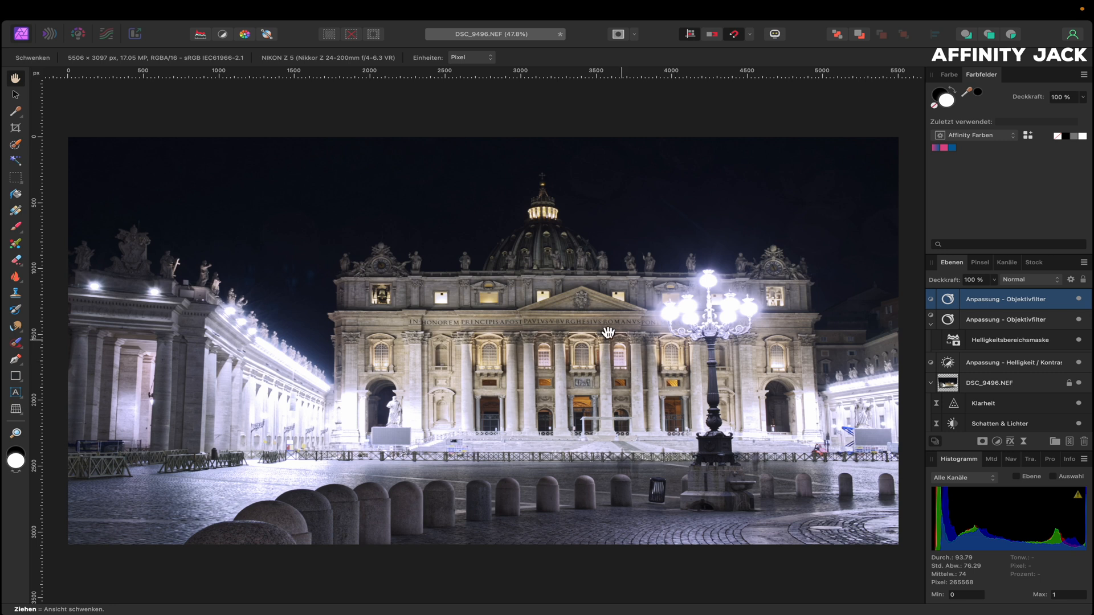
Add a Helligkeitsbereich live mask whose curve slopes down so blue affects only dark tones
{"action": "mouse_move", "coordinate": [376, 10]}
{"action": "left_click", "coordinate": [319, 10]}
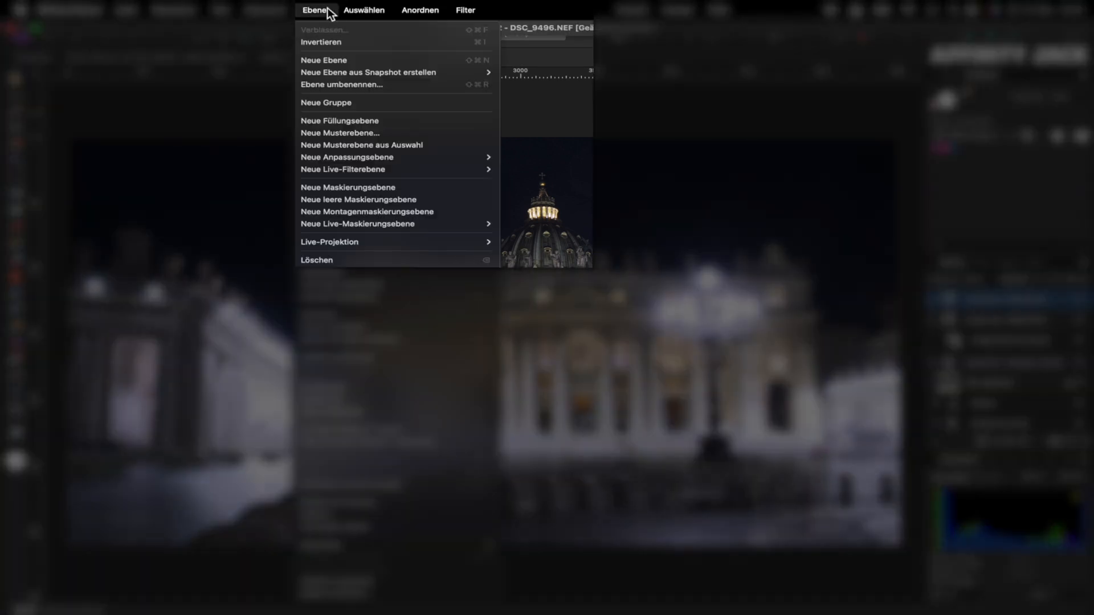
{"action": "mouse_move", "coordinate": [333, 225]}
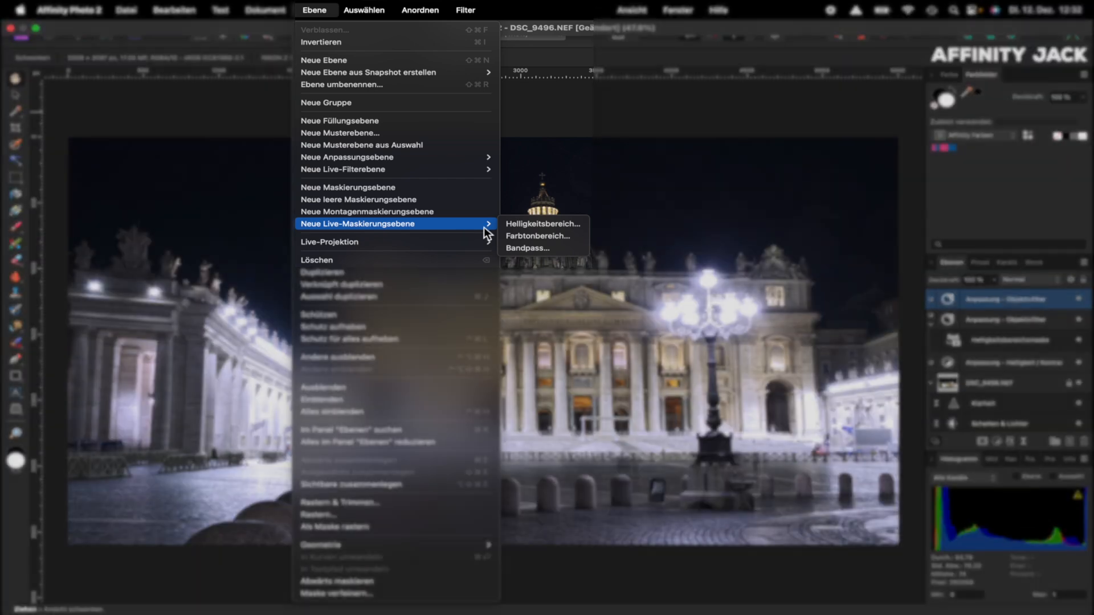
{"action": "left_click", "coordinate": [534, 227]}
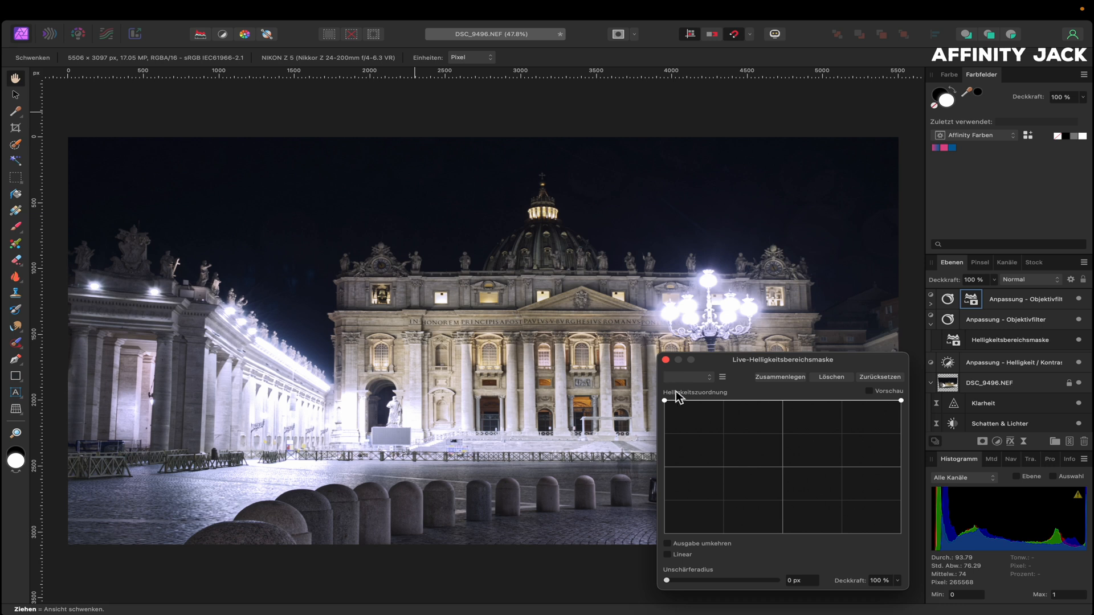
{"action": "mouse_move", "coordinate": [665, 402]}
{"action": "left_mouse_down"}
{"action": "mouse_move", "coordinate": [664, 481]}
{"action": "mouse_move", "coordinate": [665, 401]}
{"action": "left_mouse_up"}
{"action": "left_click_drag", "start_coordinate": [901, 401], "coordinate": [844, 534]}
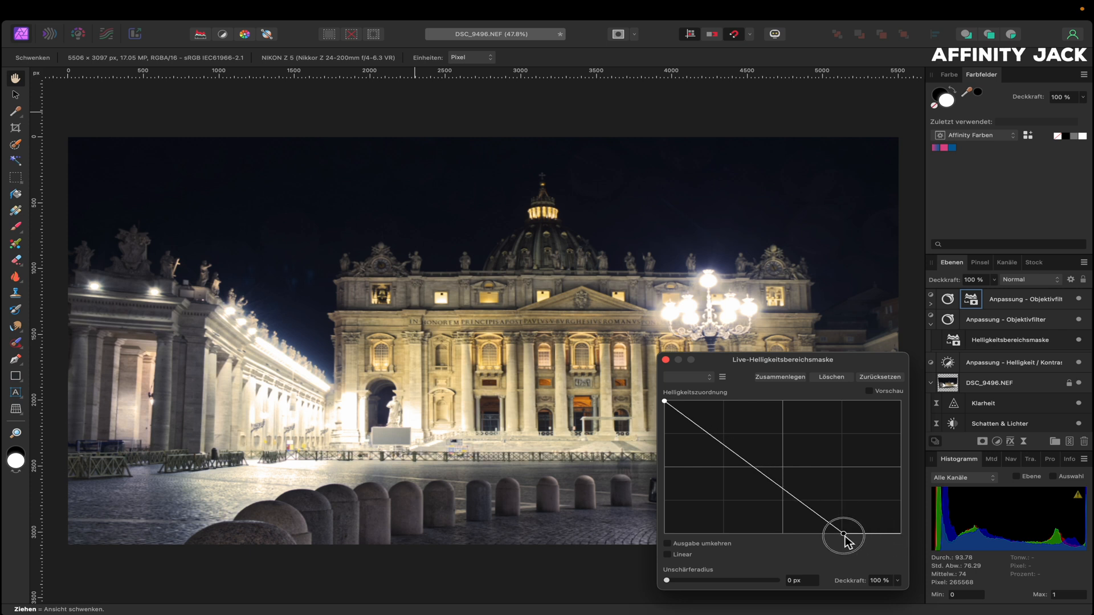
{"action": "left_click", "coordinate": [665, 359]}
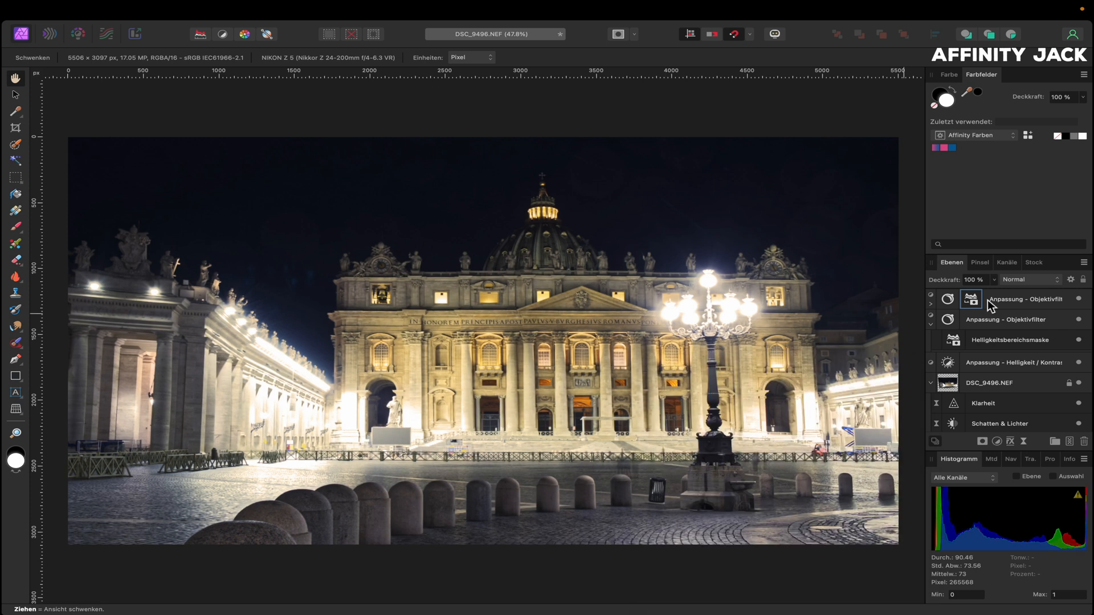
Toggle the blue lens filter to compare, then zoom onto the bollards and litter bin
{"action": "left_click", "coordinate": [1079, 298]}
{"action": "scroll", "coordinate": [660, 488], "scroll_direction": "up", "scroll_amount": 1}
{"action": "scroll", "coordinate": [660, 489], "scroll_direction": "up", "scroll_amount": 5}
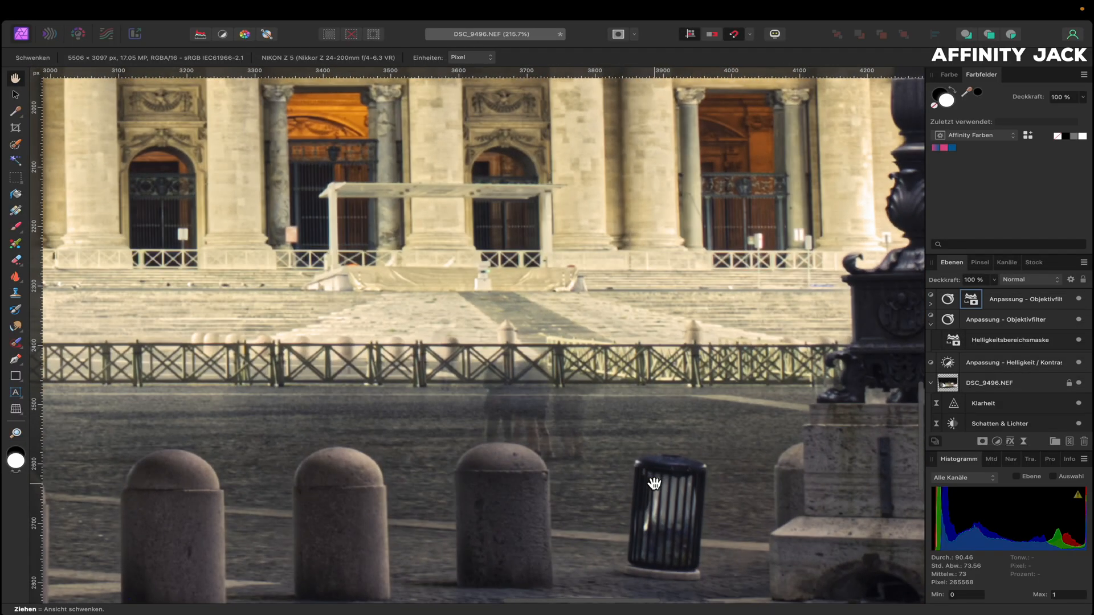
{"action": "scroll", "coordinate": [658, 484], "scroll_direction": "down", "scroll_amount": 3}
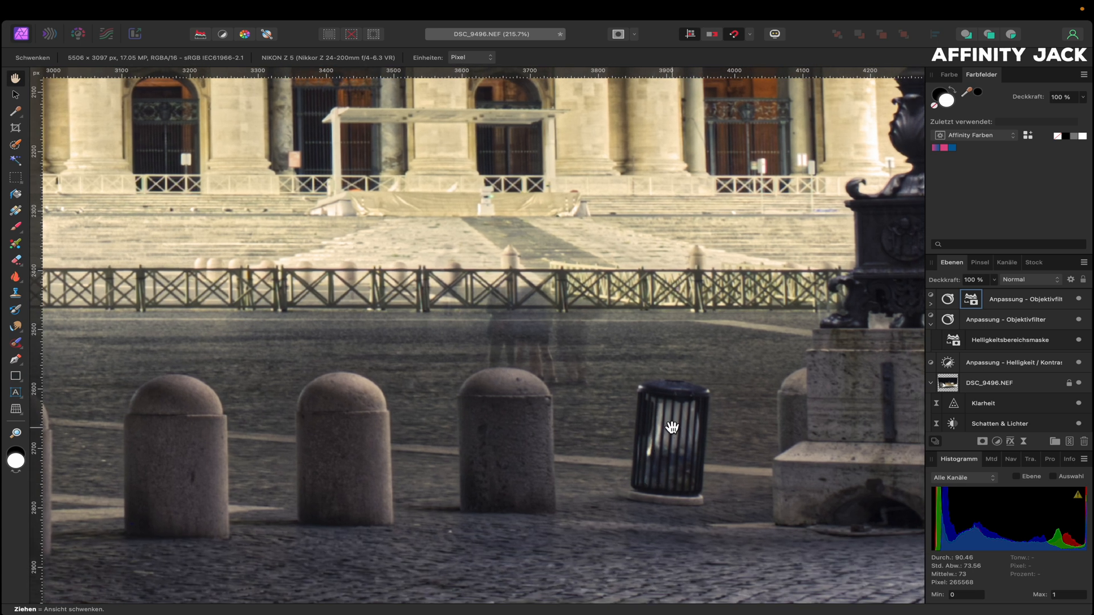
{"action": "scroll", "coordinate": [529, 412], "scroll_direction": "down", "scroll_amount": 4}
{"action": "scroll", "coordinate": [527, 412], "scroll_direction": "down", "scroll_amount": 1}
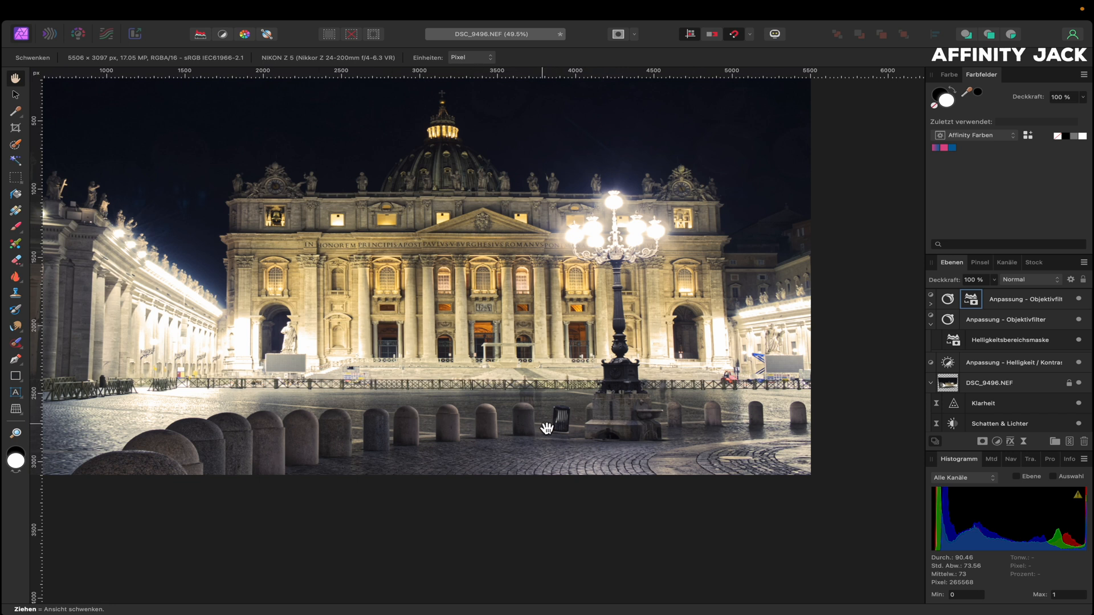
{"action": "scroll", "coordinate": [549, 428], "scroll_direction": "up", "scroll_amount": 15}
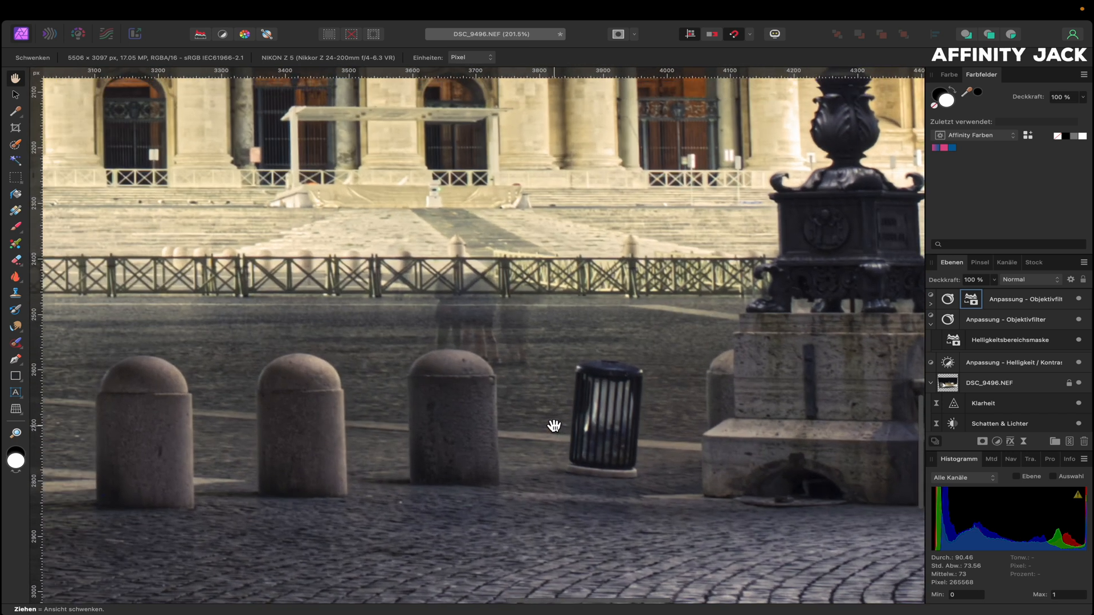
Fit the whole image in the window and select the original photo layer
{"action": "key", "text": "w"}
{"action": "key", "text": "super+0"}
{"action": "left_click", "coordinate": [969, 383]}
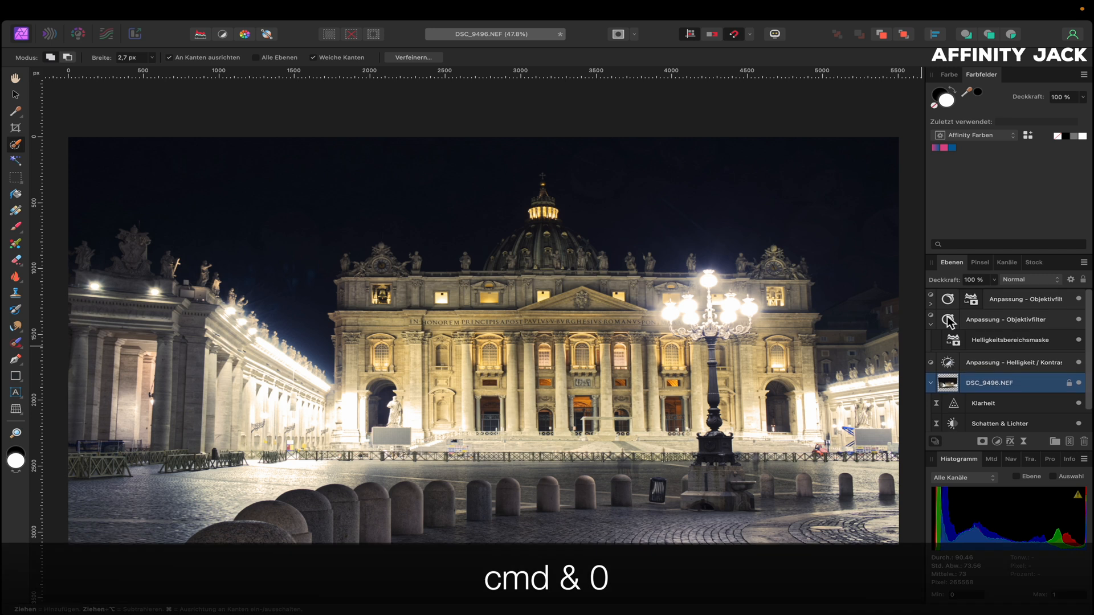
Merge all visible layers into a new Pixel layer at the top of the stack
{"action": "left_click", "coordinate": [1006, 301]}
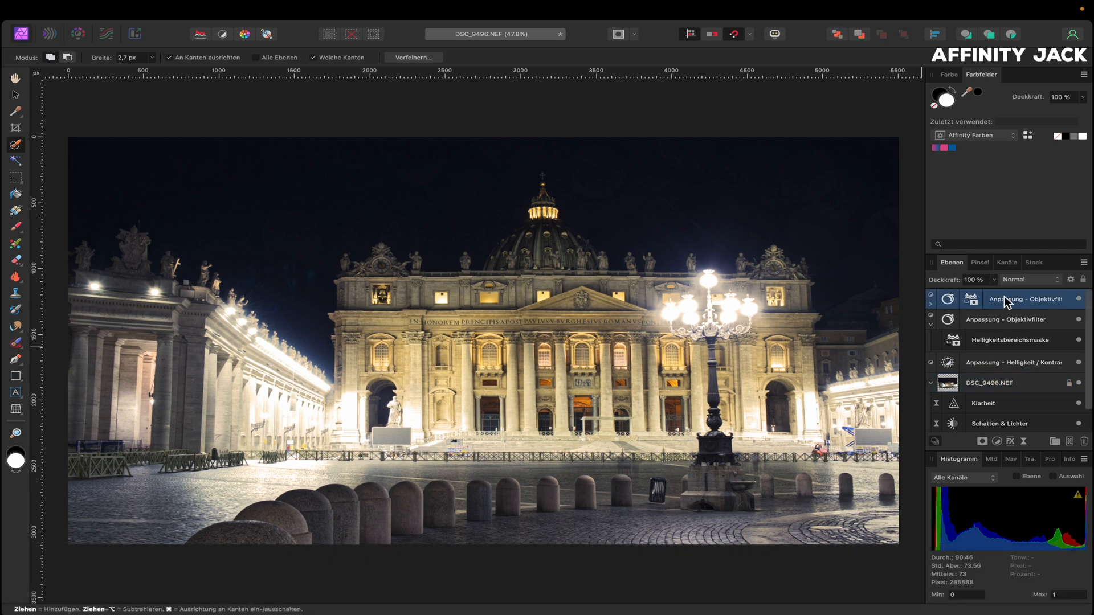
{"action": "right_click", "coordinate": [1007, 302]}
{"action": "left_click", "coordinate": [959, 491]}
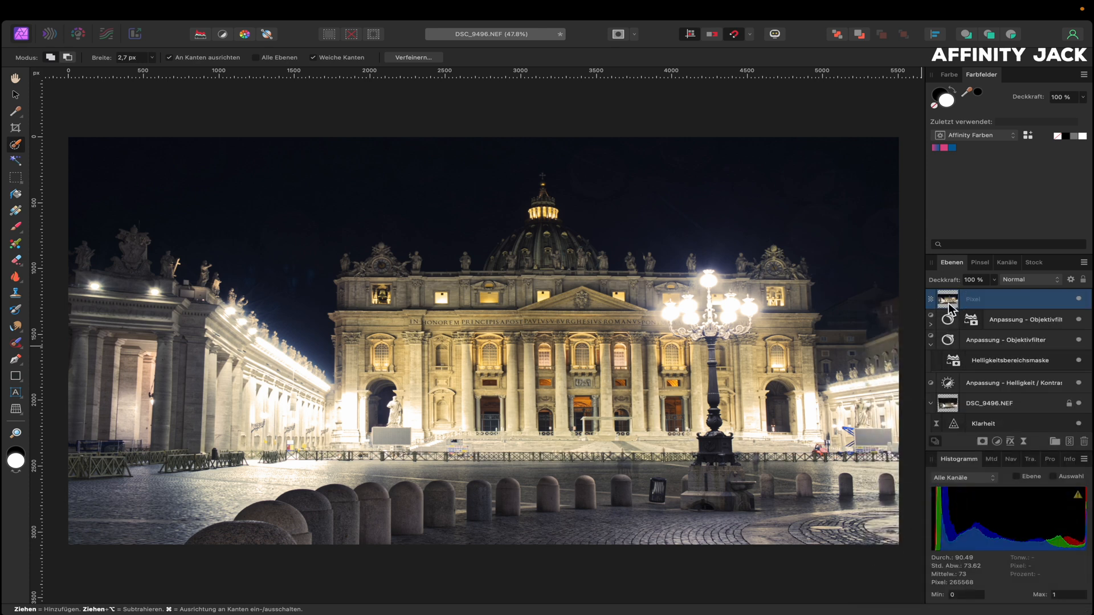
Zoom to about 531% on the bollards near the ghost figures, ready for the Pen tool
{"action": "scroll", "coordinate": [627, 491], "scroll_direction": "up", "scroll_amount": 10}
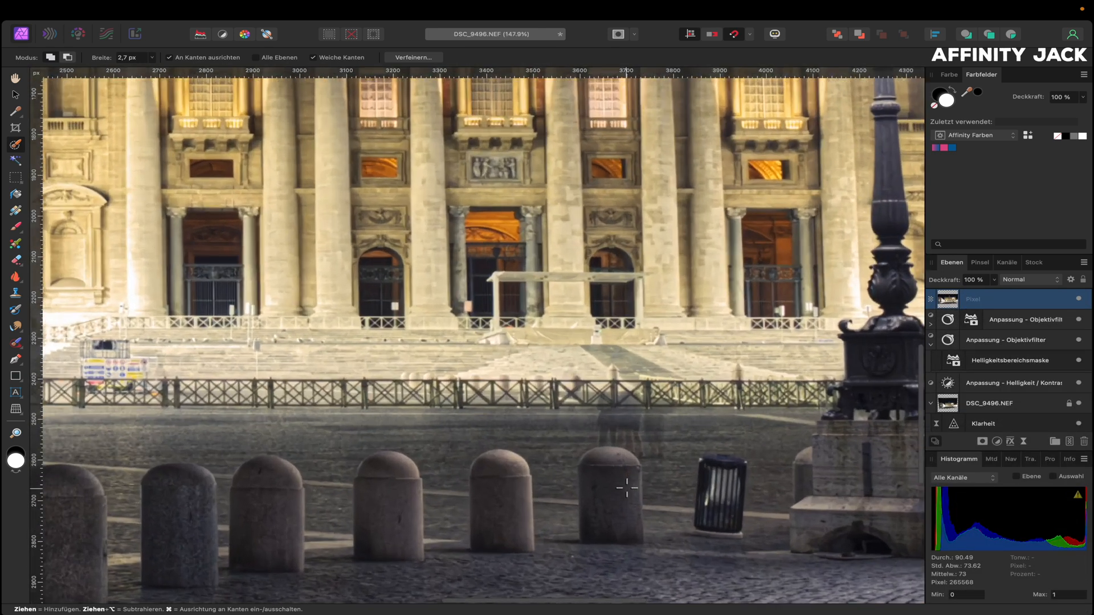
{"action": "scroll", "coordinate": [627, 487], "scroll_direction": "down", "scroll_amount": 3}
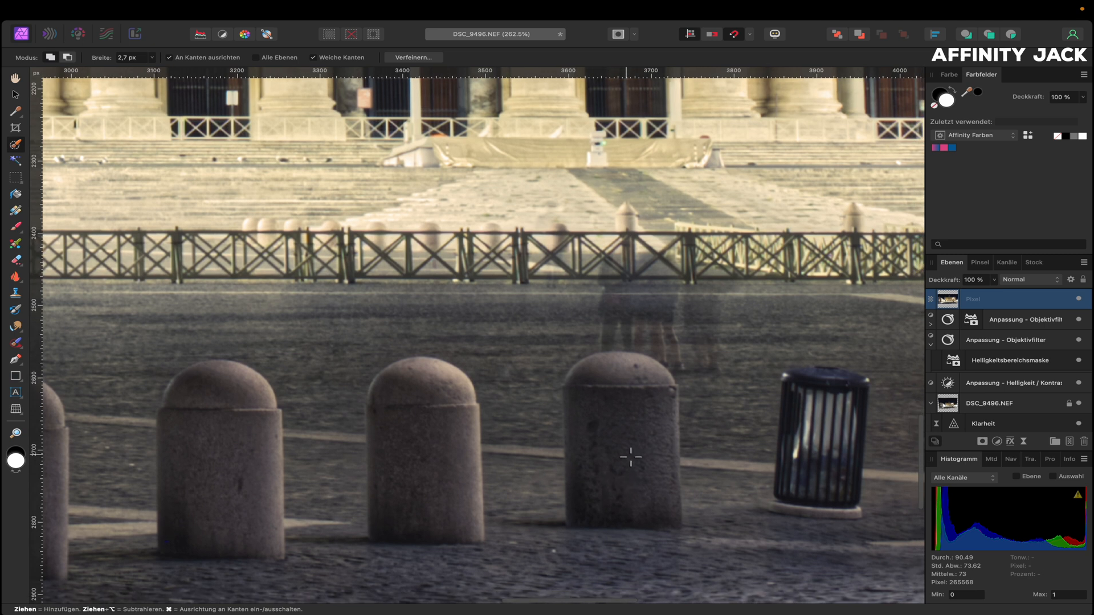
{"action": "scroll", "coordinate": [631, 456], "scroll_direction": "up", "scroll_amount": 5}
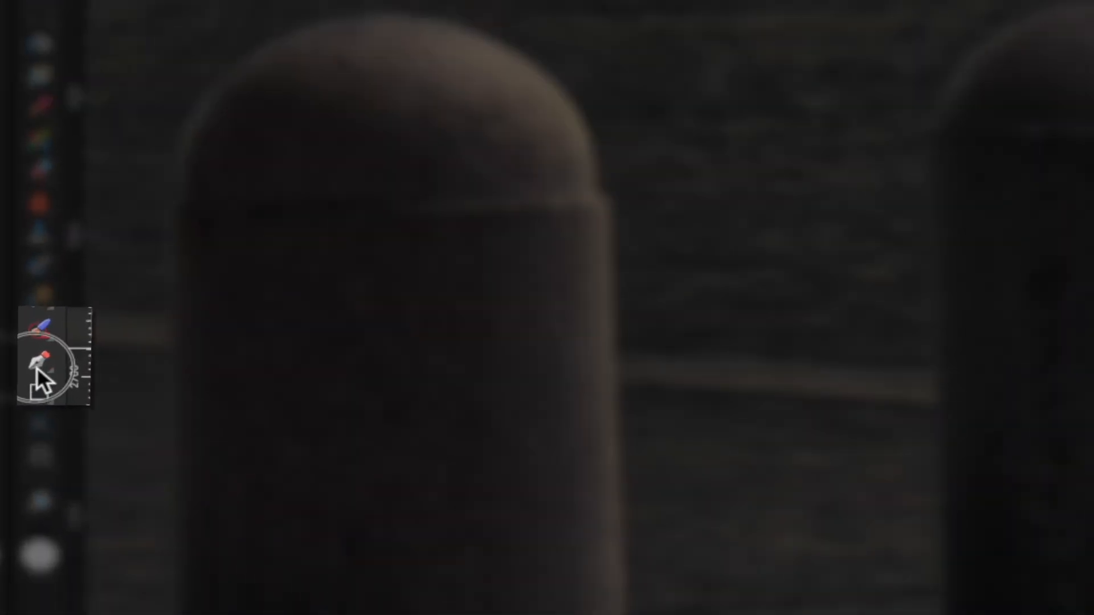
{"action": "left_click", "coordinate": [15, 359]}
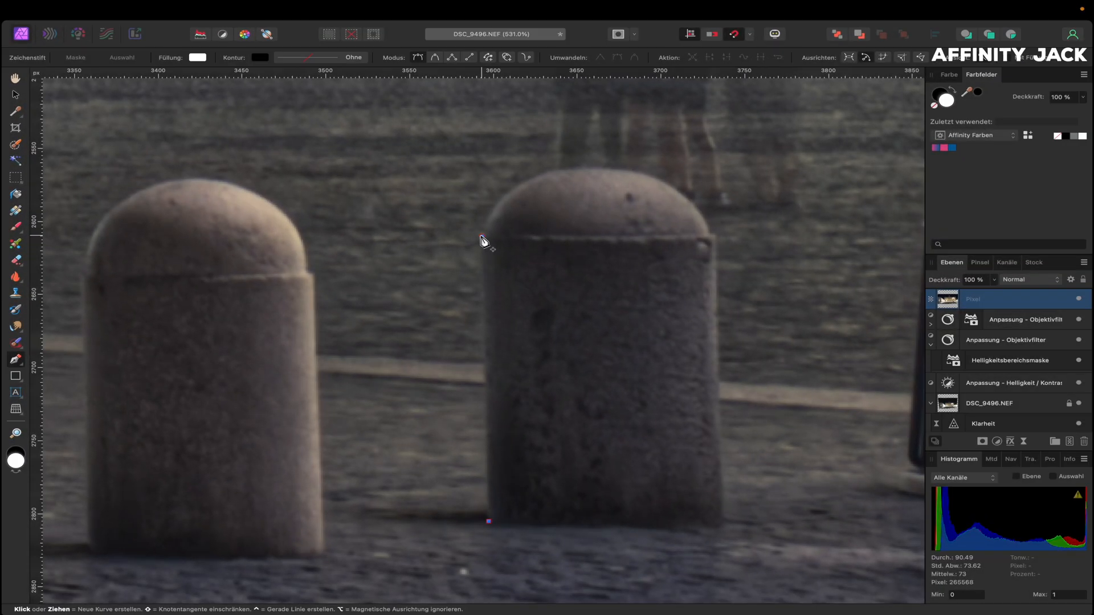
Trace a closed Pen path around the right bollard, curving over its dome
{"action": "left_click", "coordinate": [549, 220]}
{"action": "left_click_drag", "start_coordinate": [591, 169], "coordinate": [686, 170]}
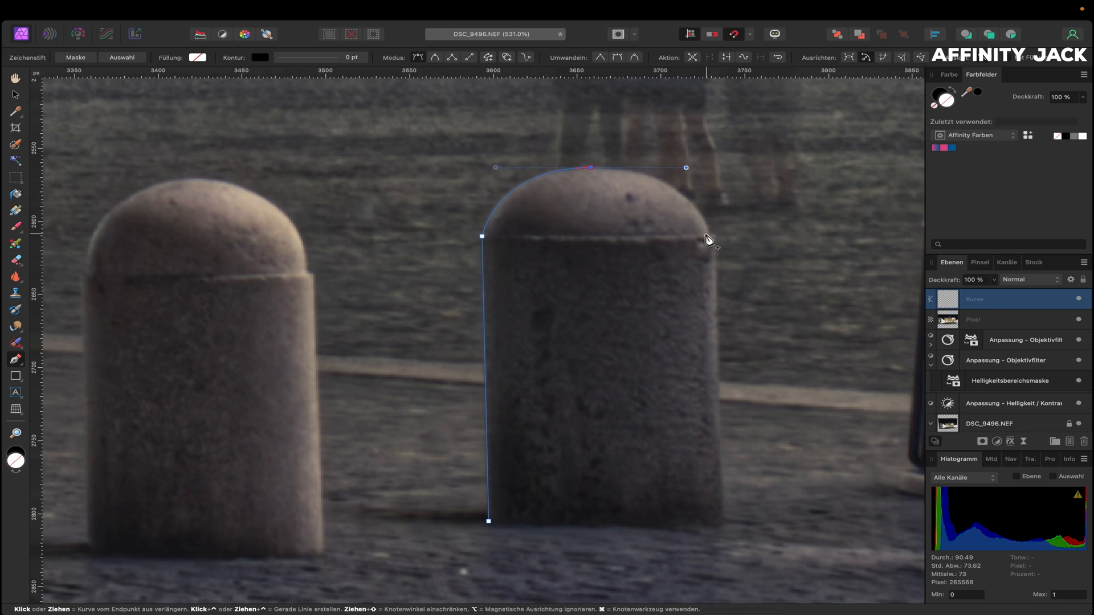
{"action": "mouse_move", "coordinate": [708, 233]}
{"action": "left_mouse_down"}
{"action": "mouse_move", "coordinate": [711, 248]}
{"action": "mouse_move", "coordinate": [716, 237]}
{"action": "left_mouse_up"}
{"action": "left_click", "coordinate": [724, 525]}
{"action": "left_click", "coordinate": [489, 522]}
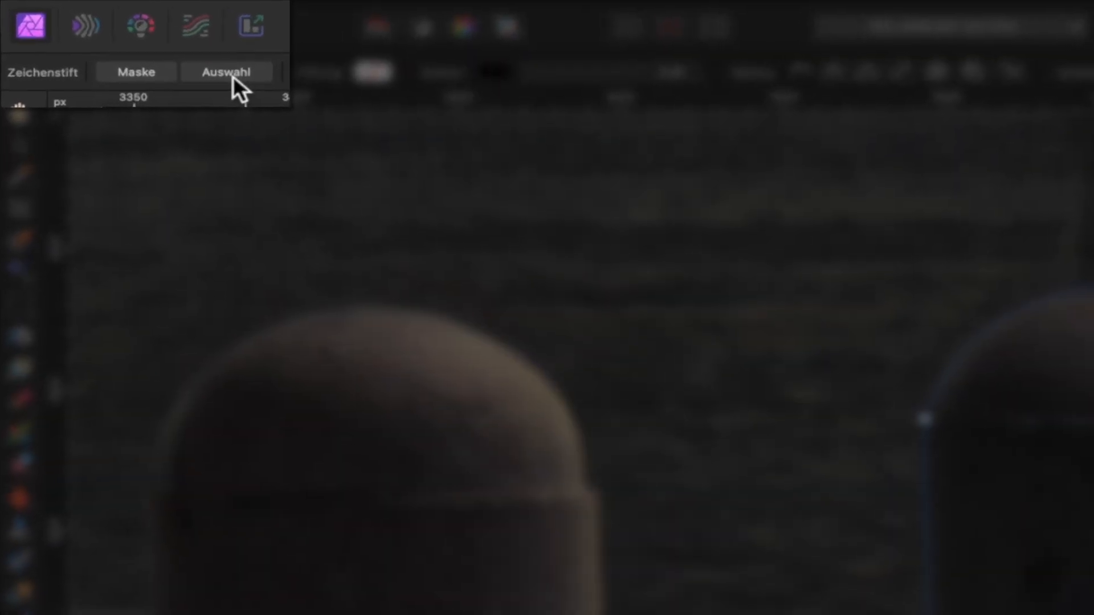
Turn the outline into a selection, copy the bollard to a new layer, and deselect
{"action": "left_click", "coordinate": [232, 74]}
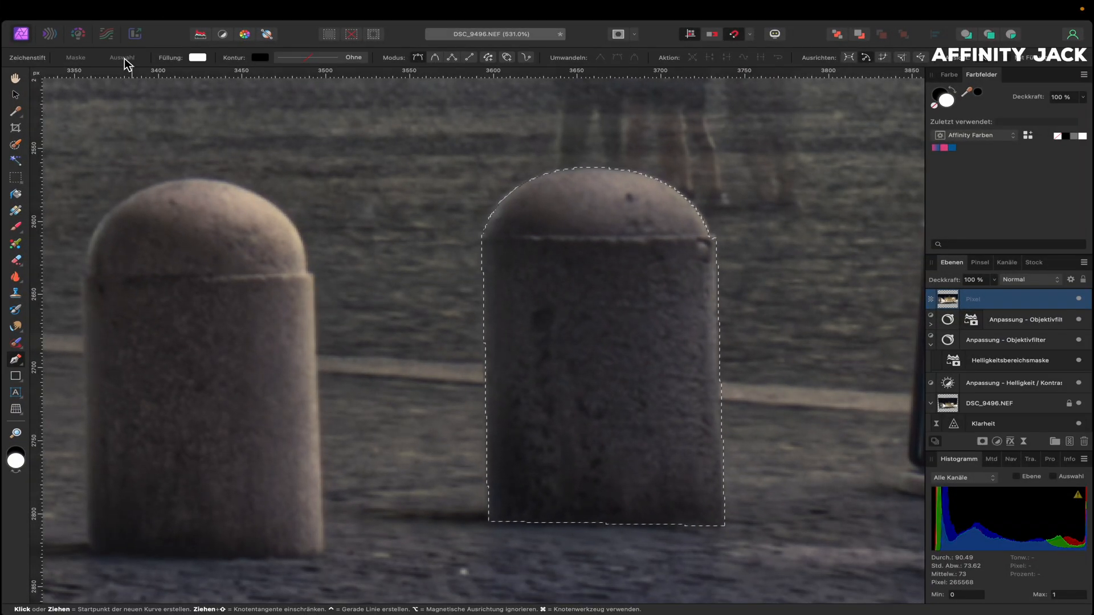
{"action": "key", "text": "super+j"}
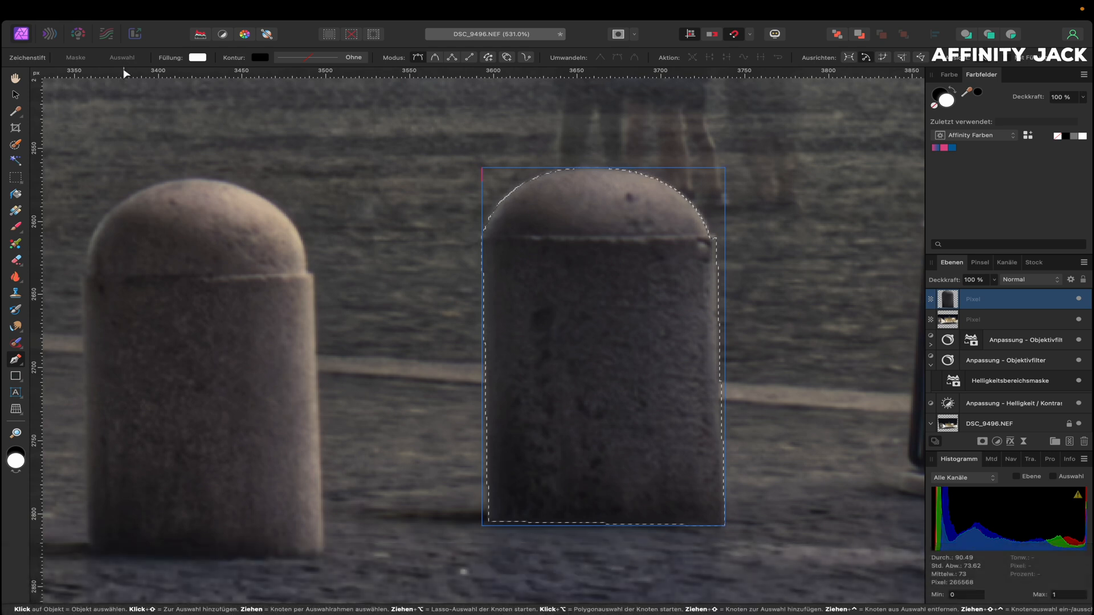
{"action": "key", "text": "super+d"}
{"action": "left_click", "coordinate": [16, 96]}
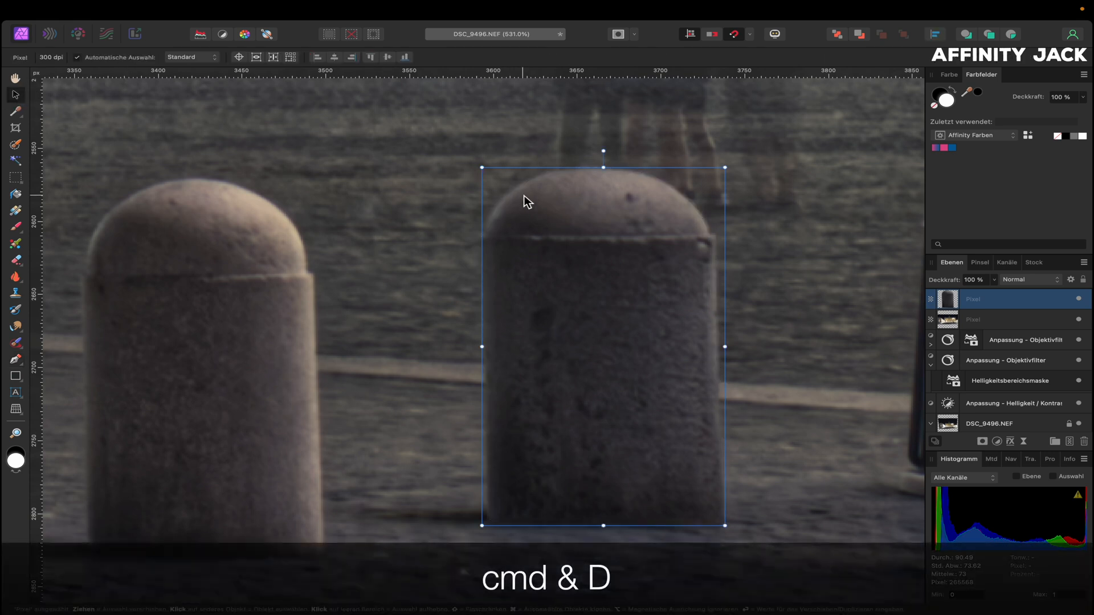
Move the copied bollard over the trash bin, shrink it to match the neighbours, and align its base
{"action": "scroll", "coordinate": [523, 198], "scroll_direction": "down", "scroll_amount": 10}
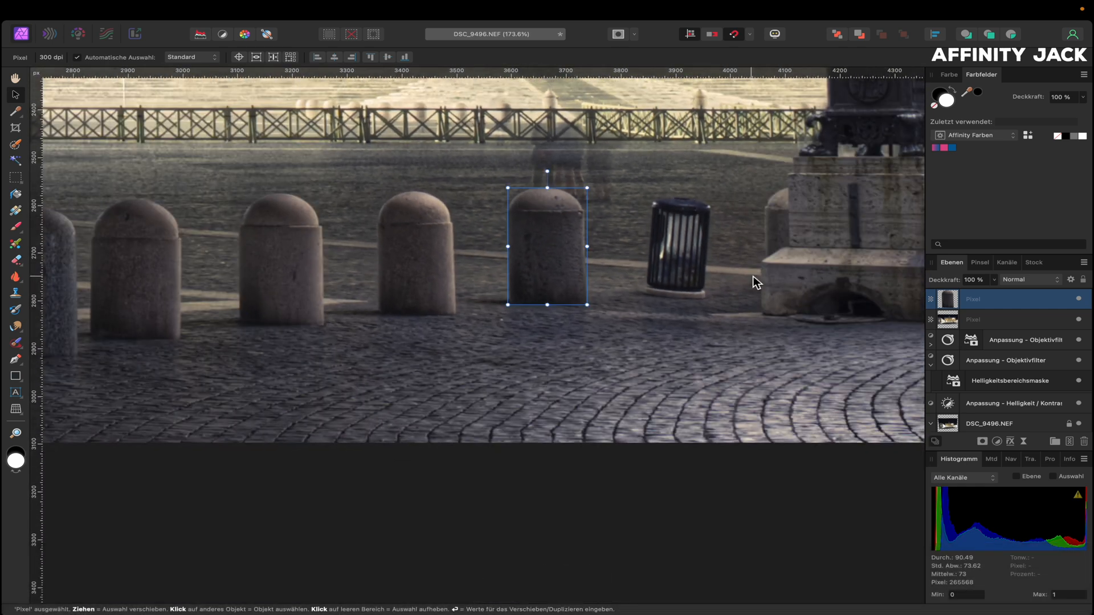
{"action": "left_click_drag", "start_coordinate": [552, 242], "coordinate": [683, 236]}
{"action": "scroll", "coordinate": [687, 231], "scroll_direction": "up", "scroll_amount": 3}
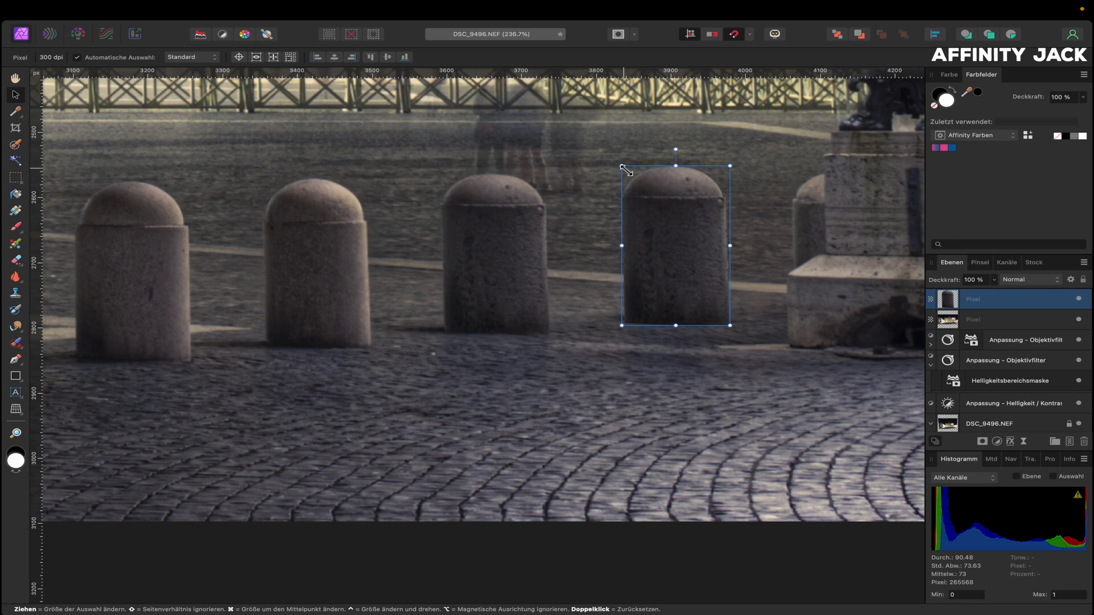
{"action": "left_click_drag", "start_coordinate": [624, 168], "coordinate": [626, 172]}
{"action": "left_click_drag", "start_coordinate": [656, 206], "coordinate": [657, 210]}
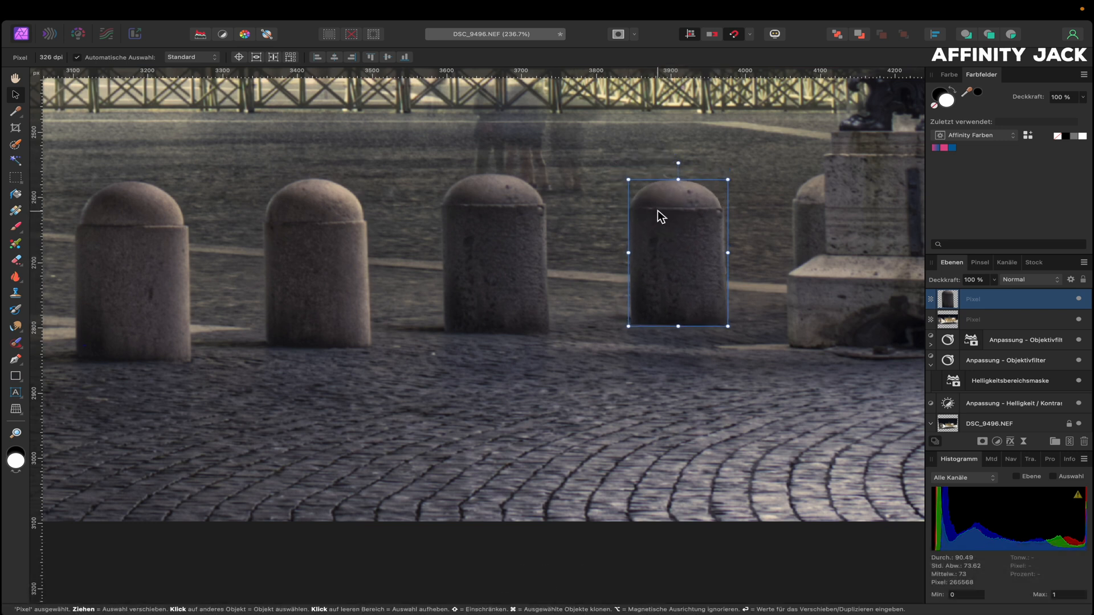
{"action": "left_click", "coordinate": [17, 80]}
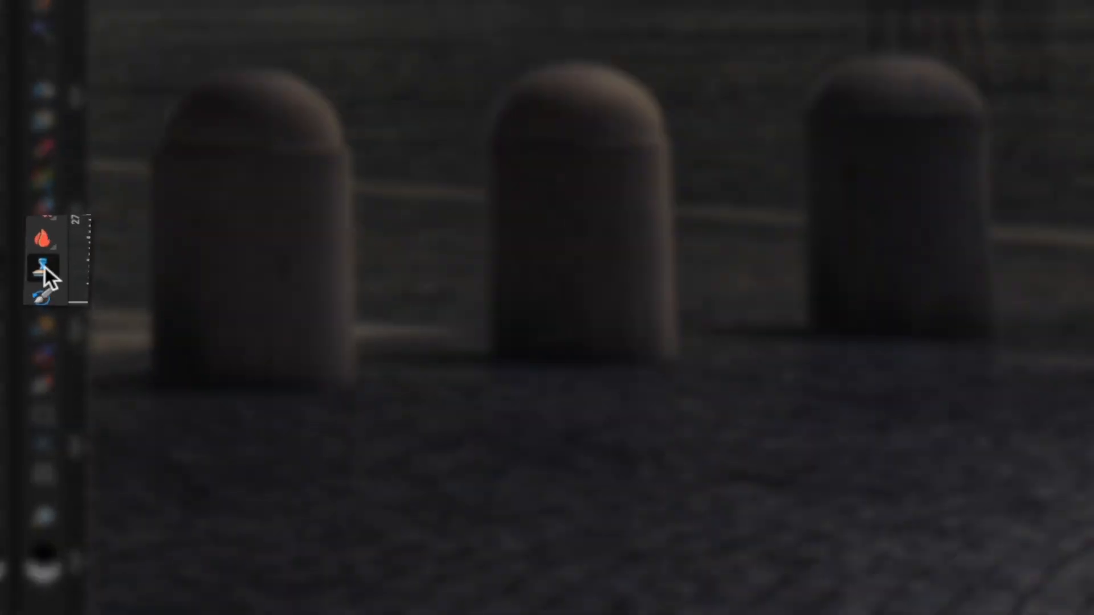
{"action": "left_click", "coordinate": [11, 291]}
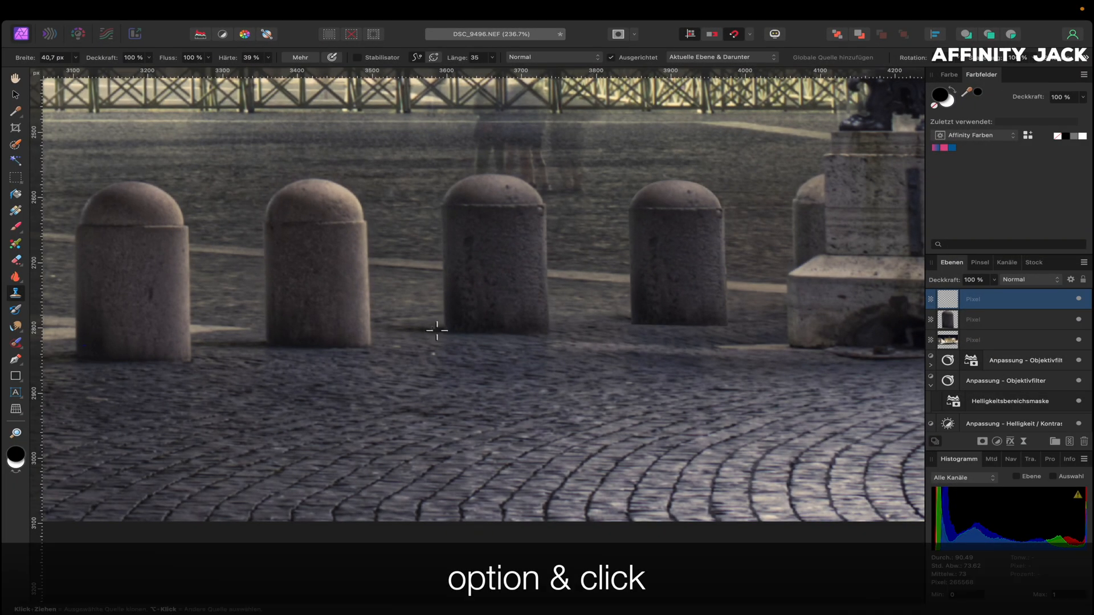
Clone clean pavement over the ghost figures beside the bollards, resampling the source twice
{"action": "left_click_drag", "start_coordinate": [623, 319], "coordinate": [580, 320]}
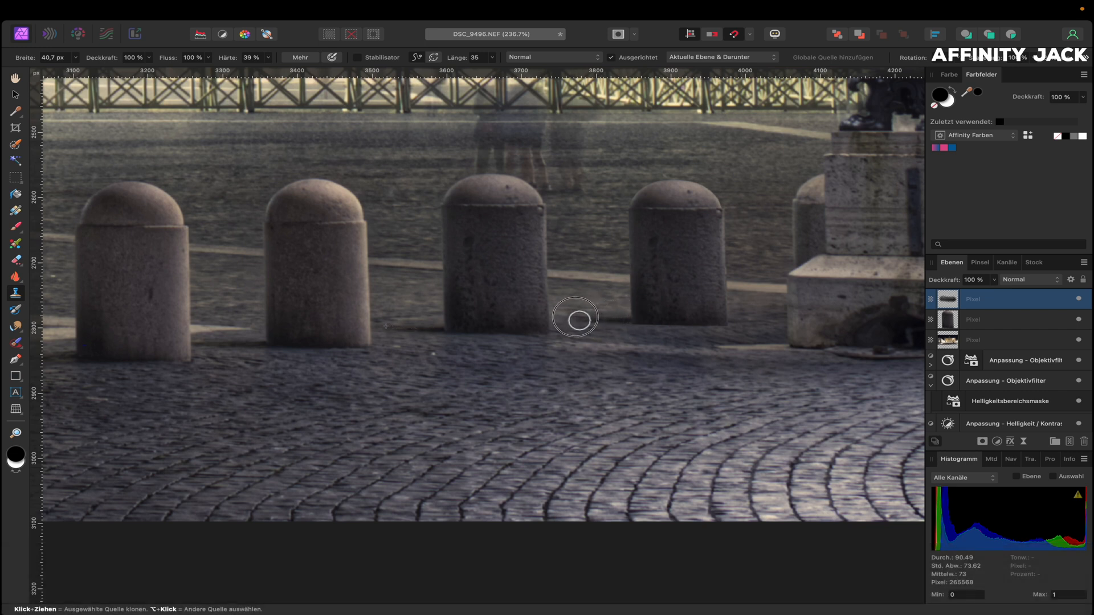
{"action": "scroll", "coordinate": [409, 381], "scroll_direction": "up", "scroll_amount": 5}
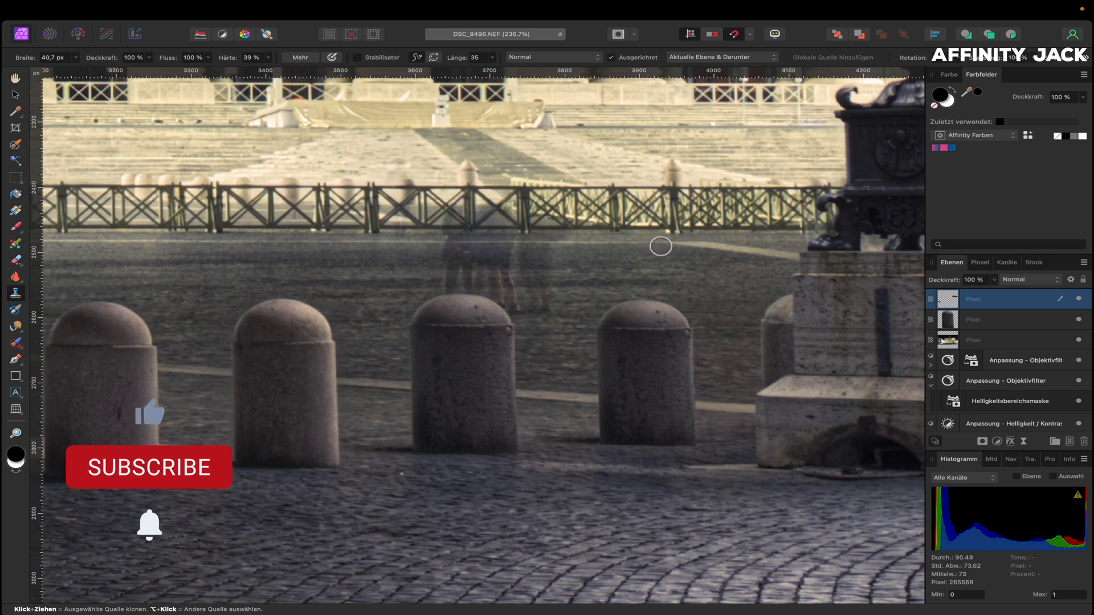
{"action": "left_click", "coordinate": [657, 243], "text": "alt"}
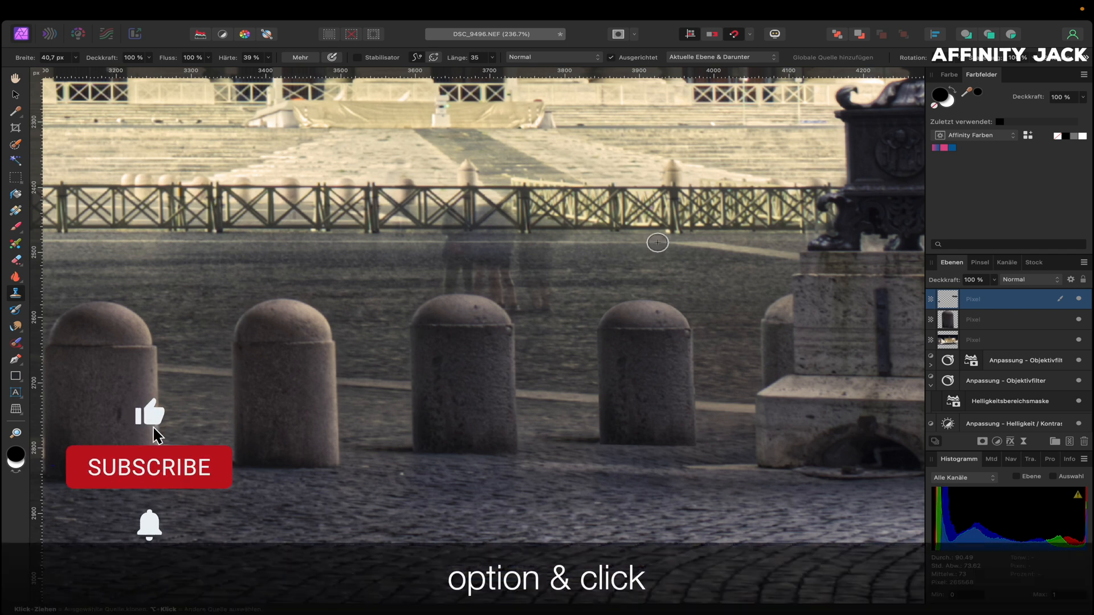
{"action": "mouse_move", "coordinate": [576, 244]}
{"action": "left_mouse_down"}
{"action": "mouse_move", "coordinate": [529, 246]}
{"action": "mouse_move", "coordinate": [546, 266]}
{"action": "left_mouse_up"}
{"action": "left_click", "coordinate": [573, 298], "text": "alt"}
{"action": "left_click_drag", "start_coordinate": [555, 297], "coordinate": [535, 297]}
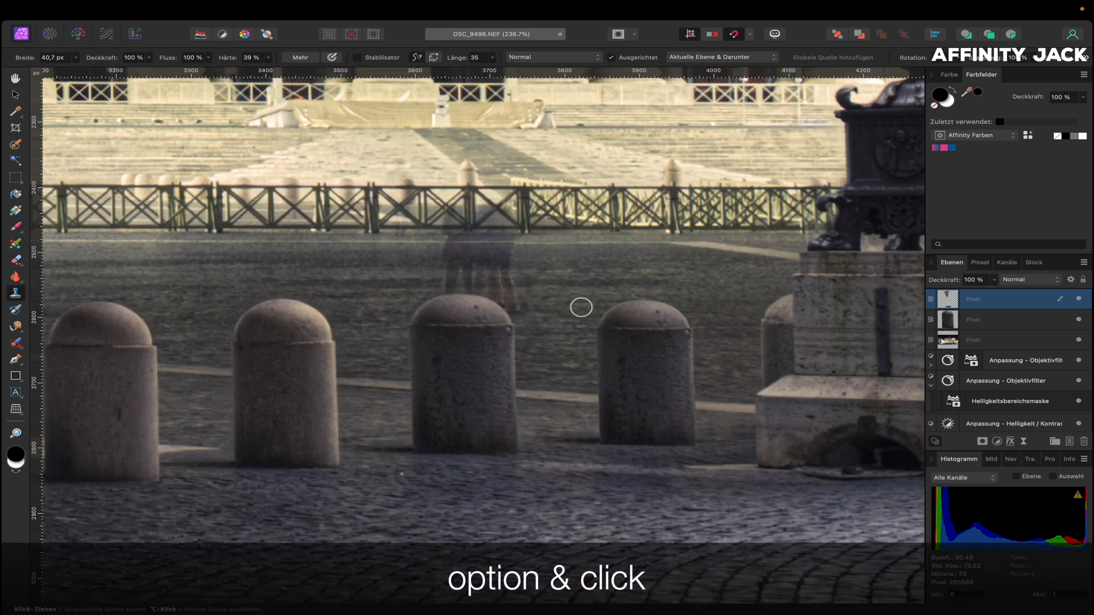
Sample fresh pavement sources and paint out the ghost figure above the middle bollard
{"action": "left_click", "coordinate": [607, 301], "text": "alt"}
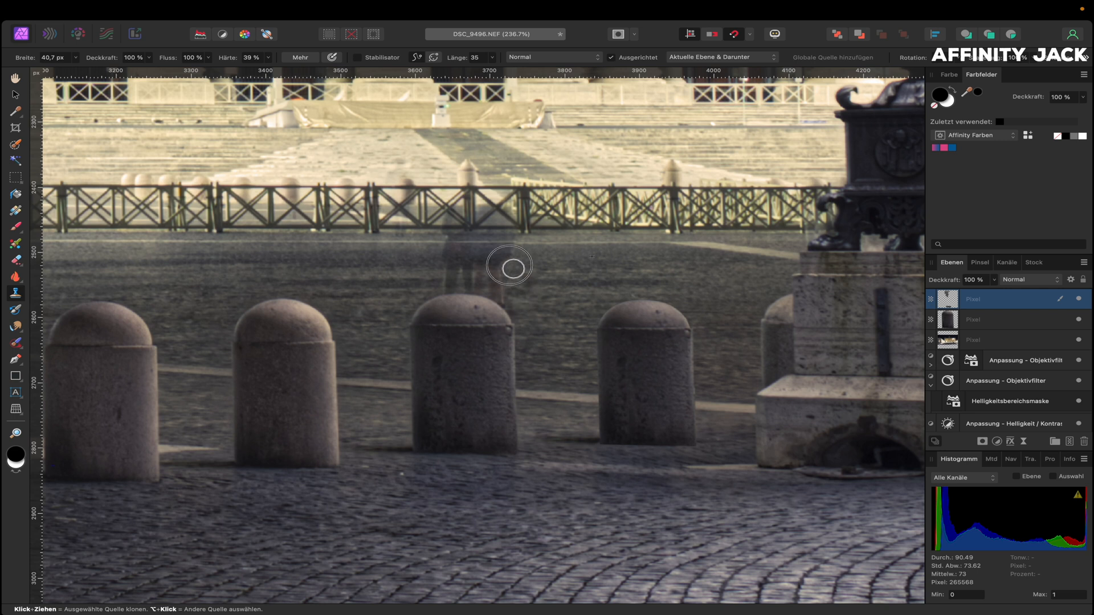
{"action": "left_click", "coordinate": [629, 241], "text": "alt"}
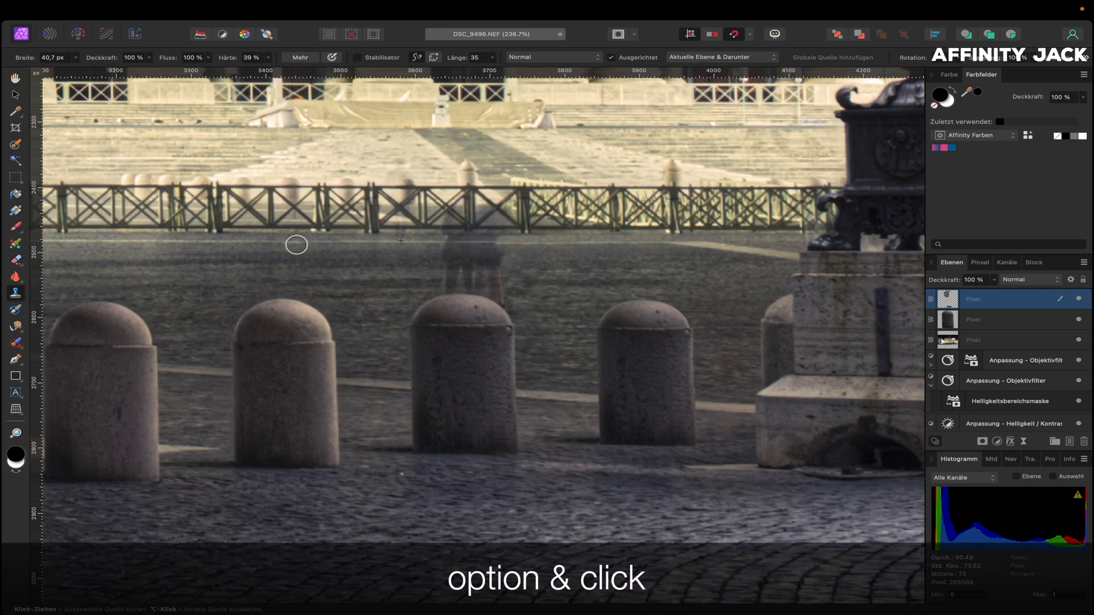
{"action": "left_click", "coordinate": [315, 242], "text": "alt"}
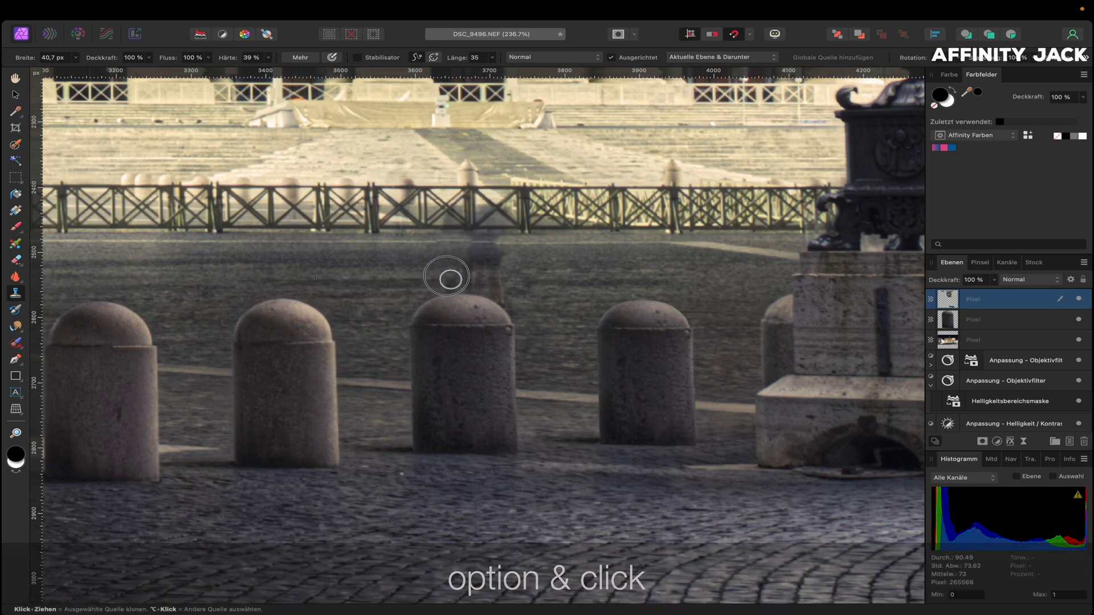
{"action": "mouse_move", "coordinate": [480, 250]}
{"action": "left_mouse_down"}
{"action": "mouse_move", "coordinate": [497, 262]}
{"action": "mouse_move", "coordinate": [481, 285]}
{"action": "left_mouse_up"}
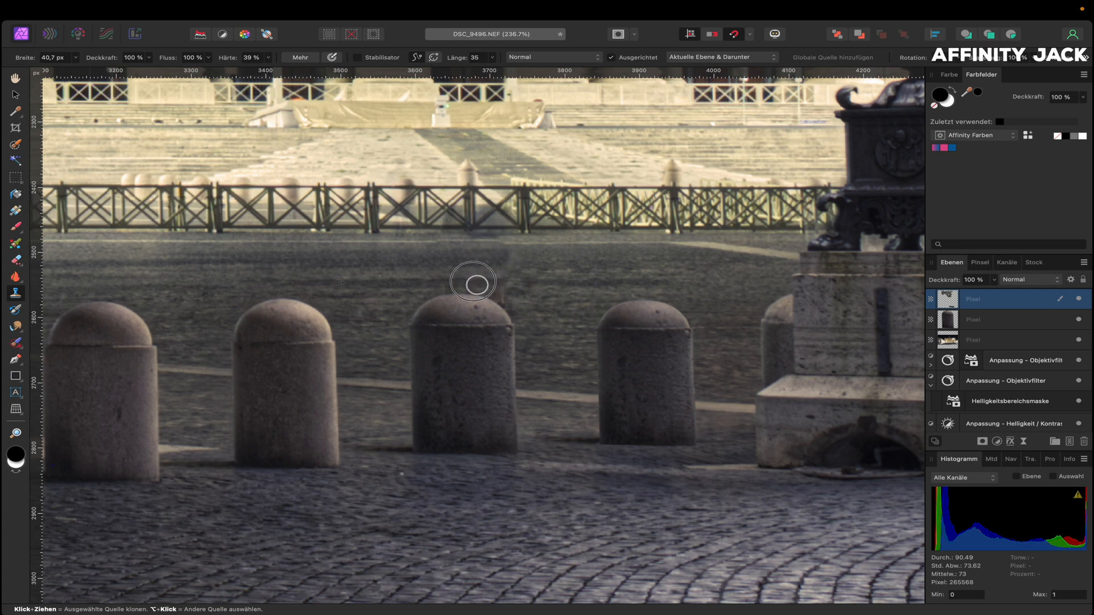
{"action": "left_click", "coordinate": [566, 286], "text": "alt"}
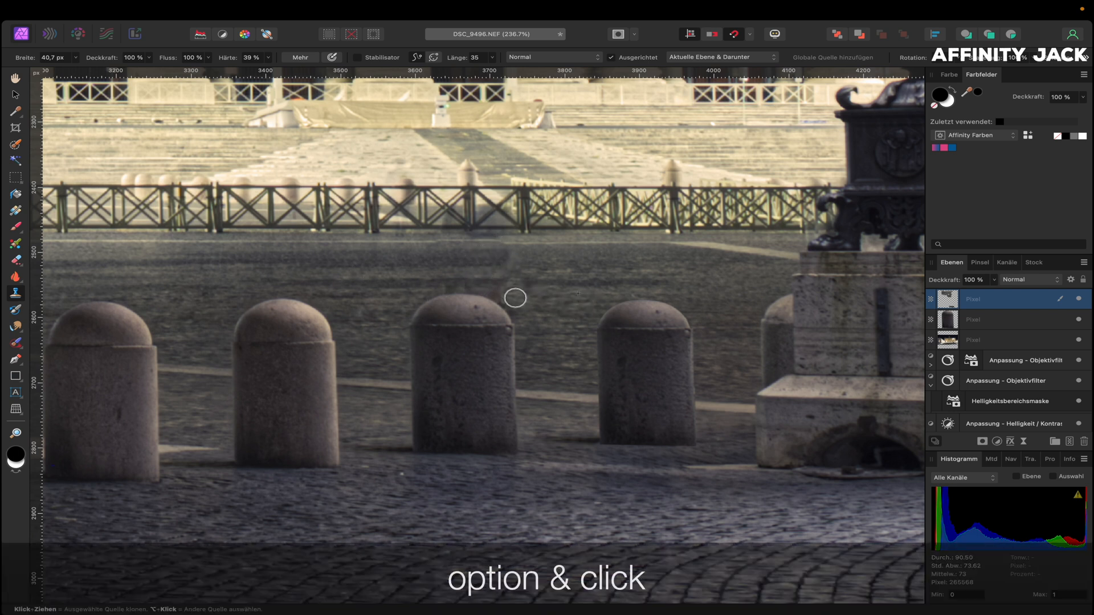
{"action": "scroll", "coordinate": [550, 279], "scroll_direction": "right", "scroll_amount": 15}
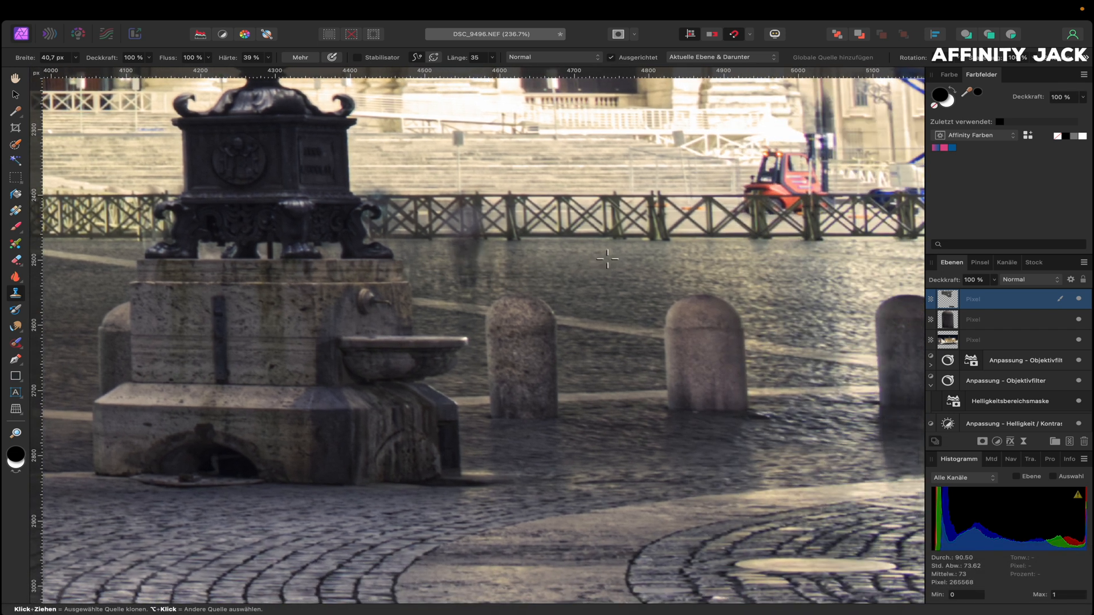
{"action": "left_click", "coordinate": [603, 256], "text": "alt"}
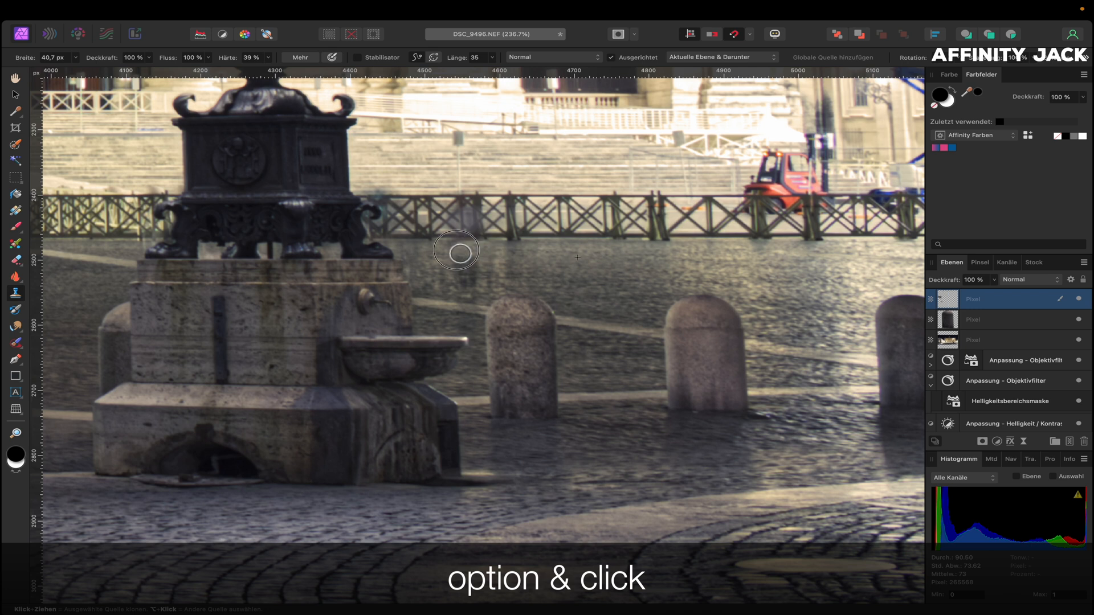